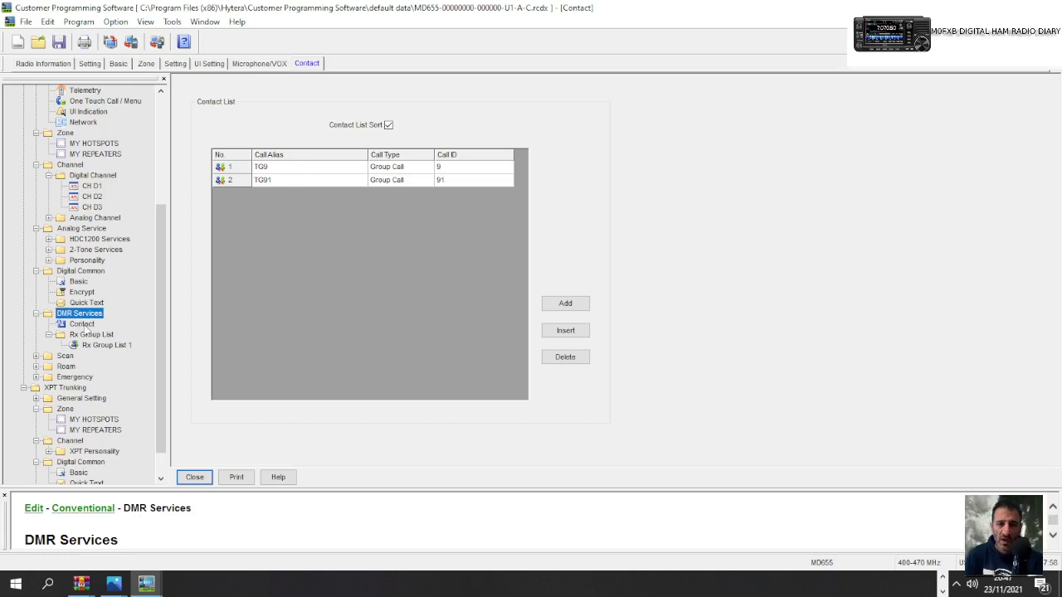
- Add a contact with call alias 2350 and call ID 2350, and append one more default contact entry to the list
left_click(83, 324)
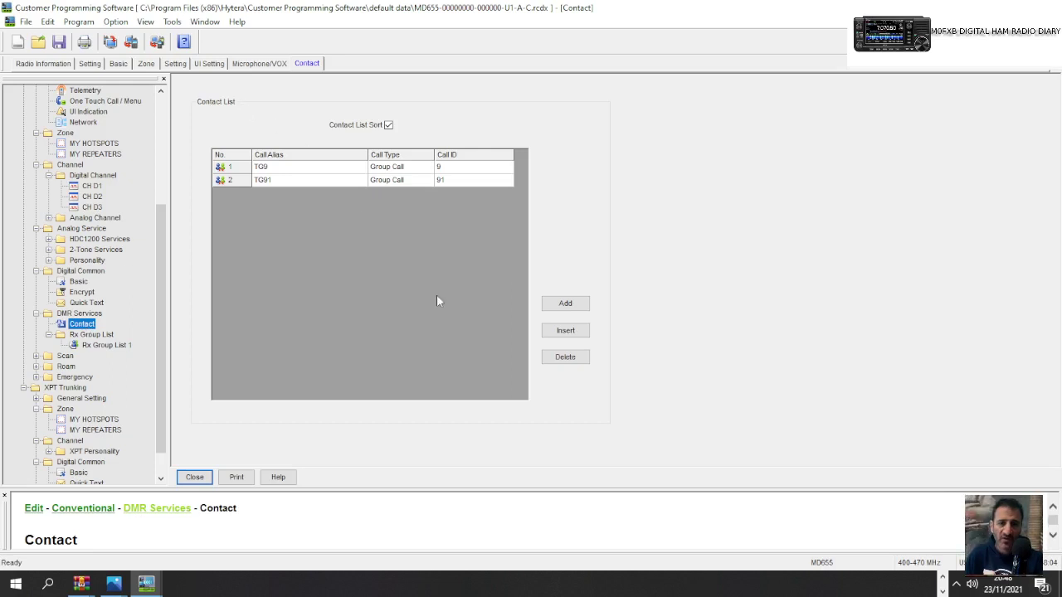
left_click(565, 304)
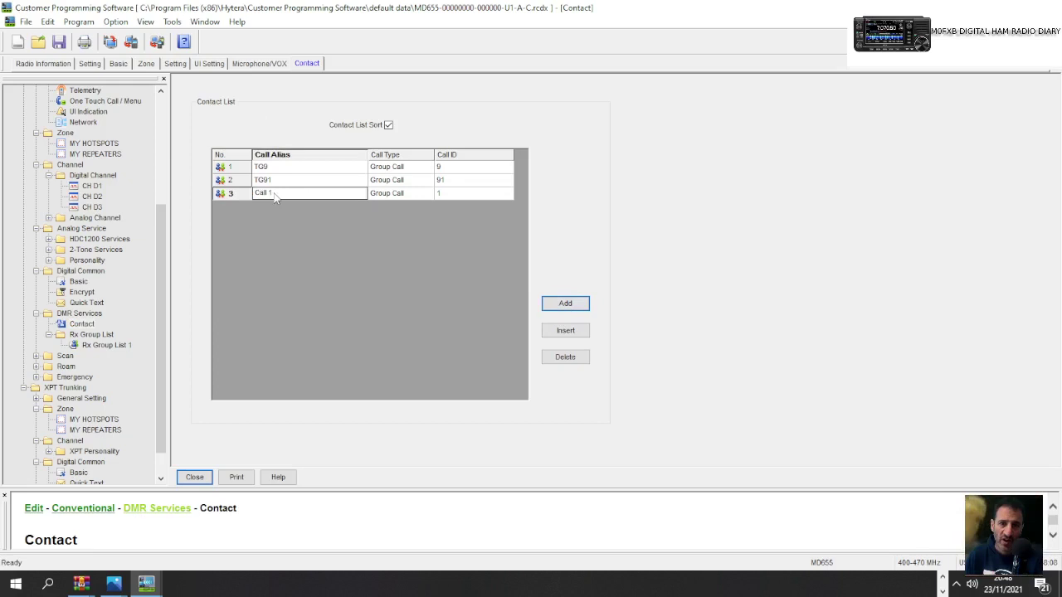
double_click(274, 193)
type("2350")
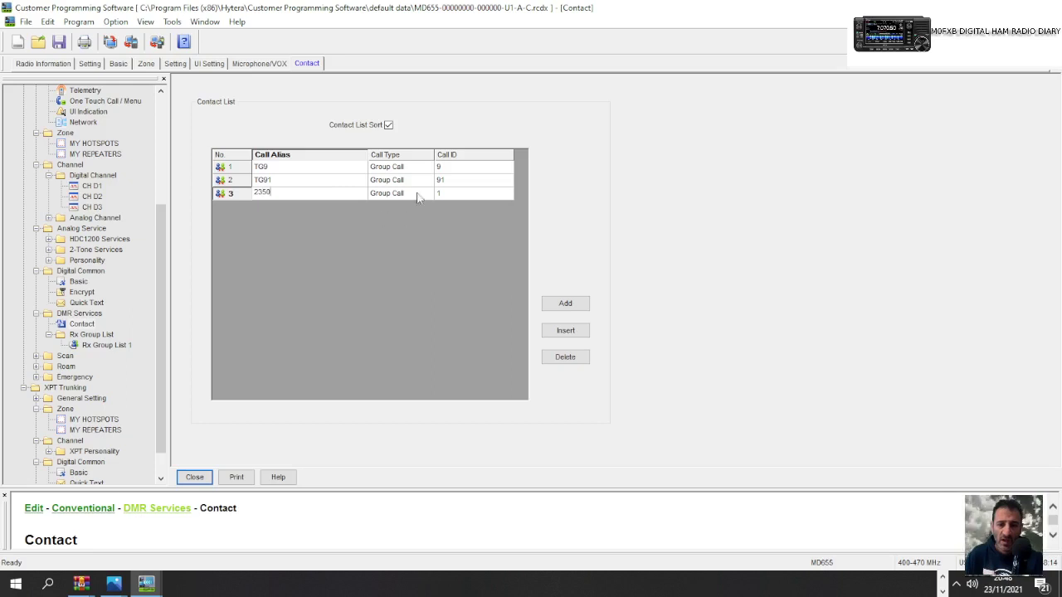
double_click(445, 193)
type("2350")
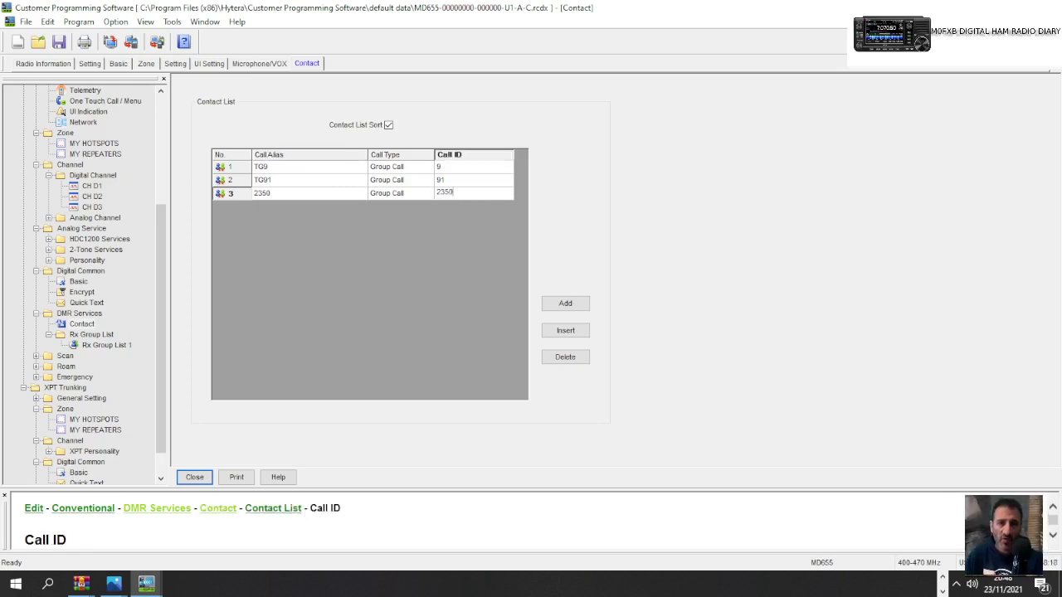
left_click(566, 304)
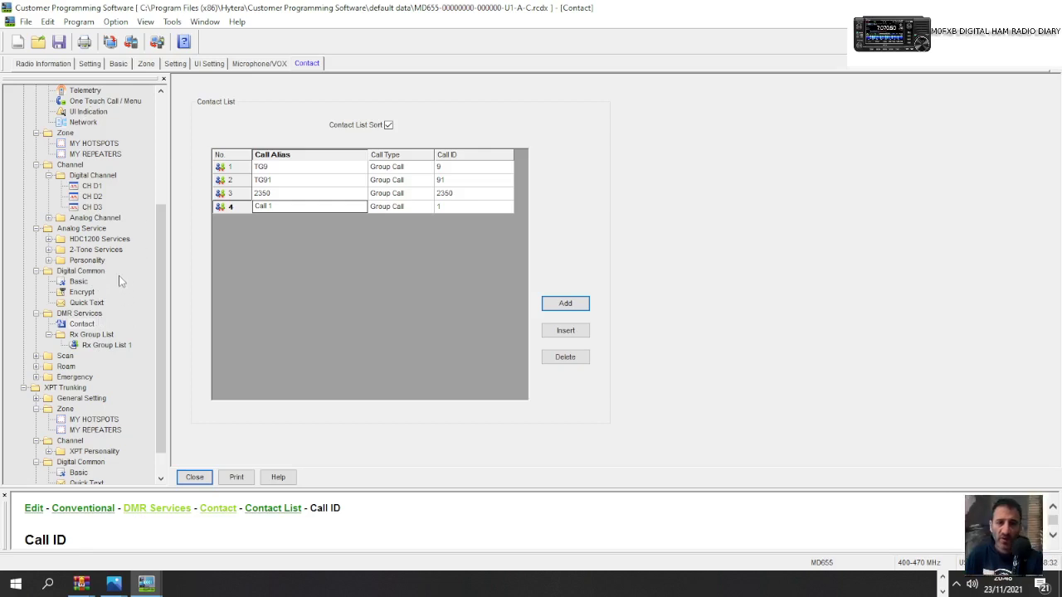
- Open digital channel CH D1 and add one new channel to the conventional Digital Channel group
scroll(119, 281, "down", 1)
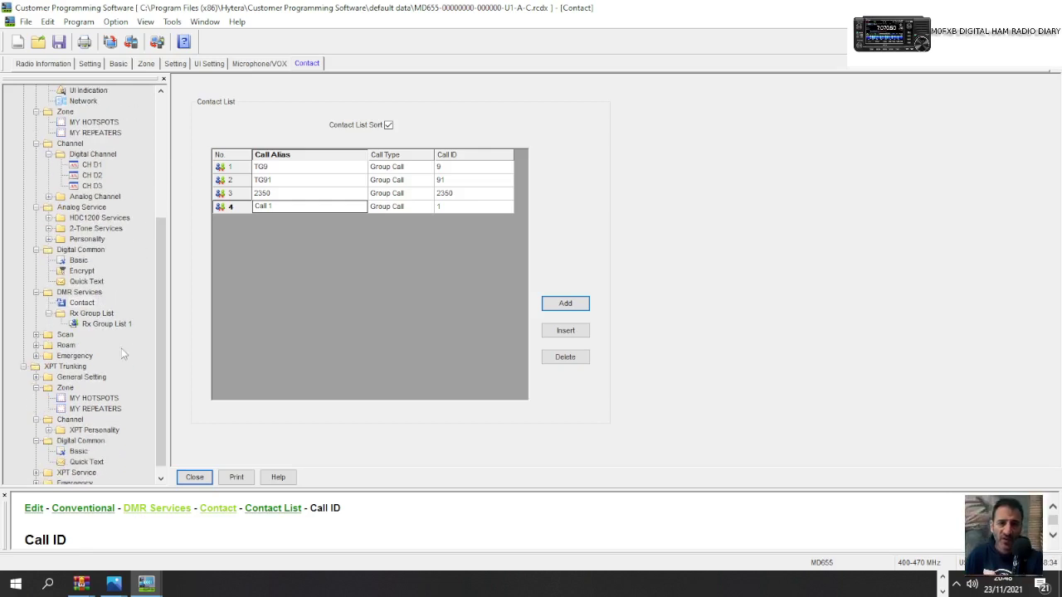
scroll(115, 413, "down", 1)
scroll(115, 413, "up", 2)
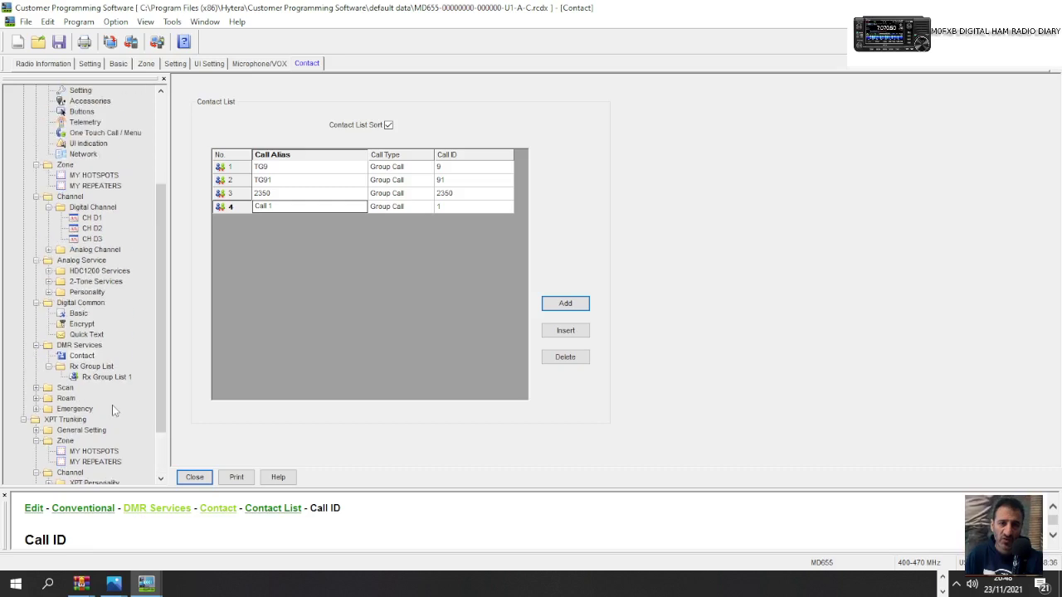
scroll(115, 408, "up", 2)
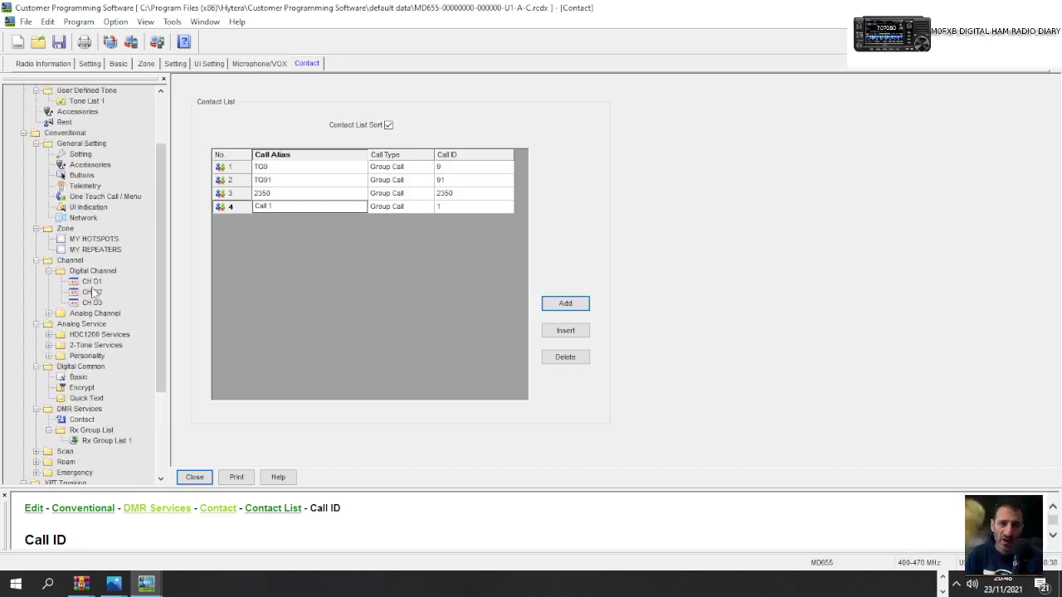
scroll(122, 339, "down", 2)
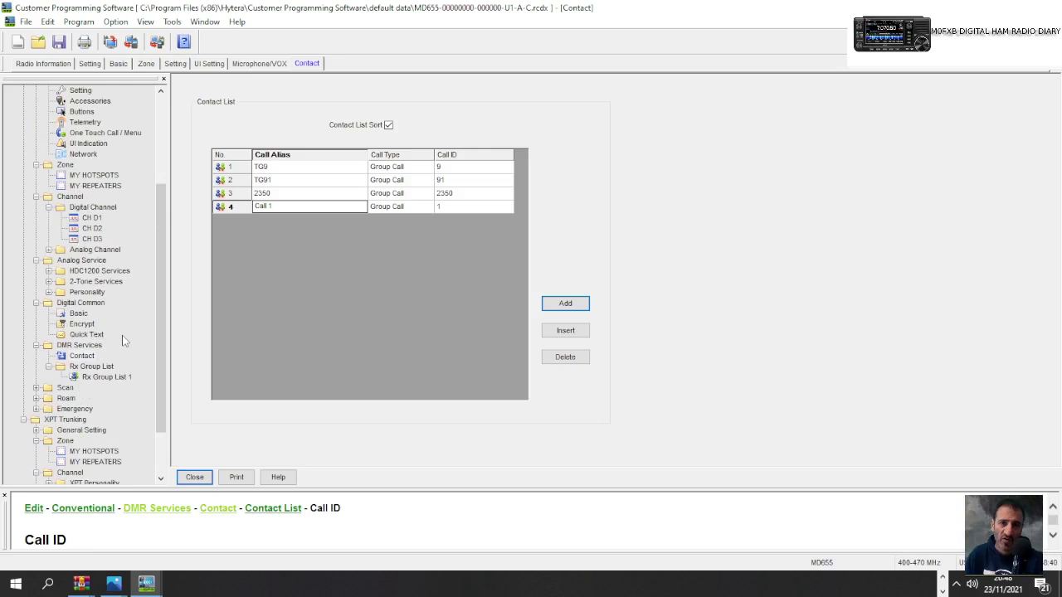
scroll(123, 339, "up", 2)
scroll(122, 339, "up", 1)
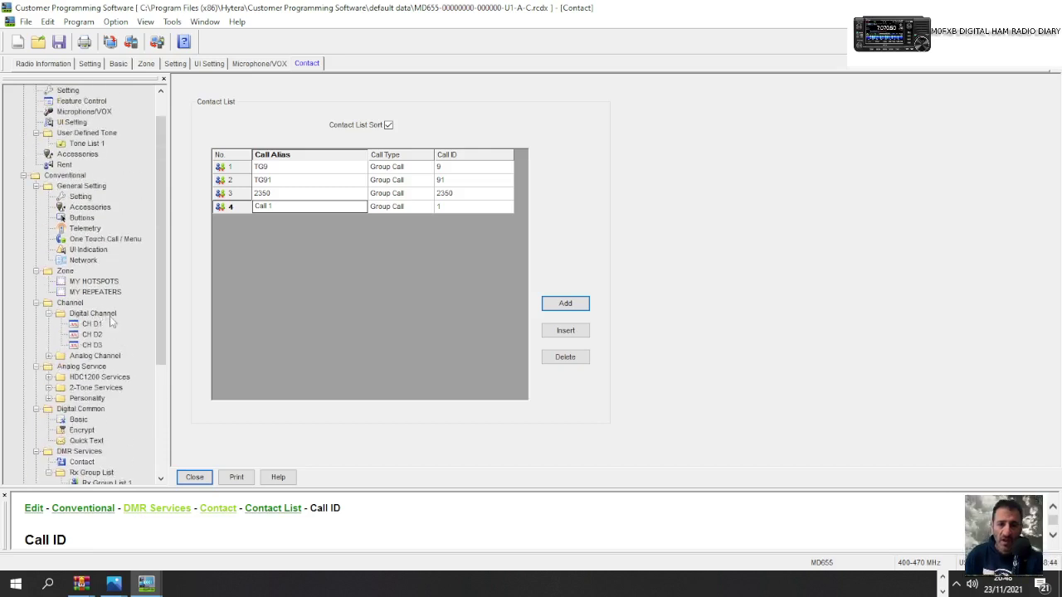
double_click(92, 325)
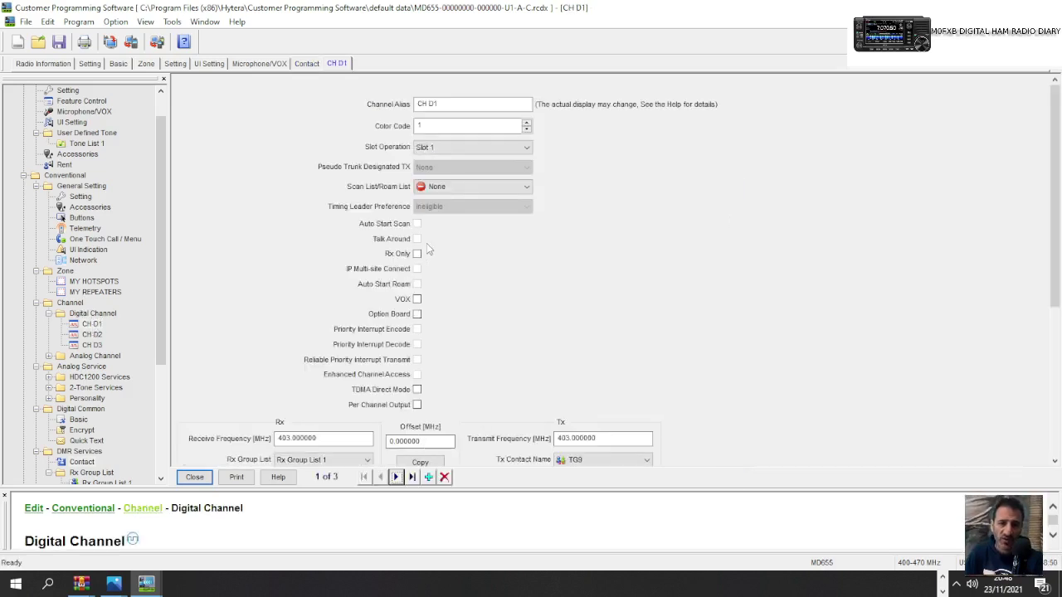
scroll(625, 268, "down", 3)
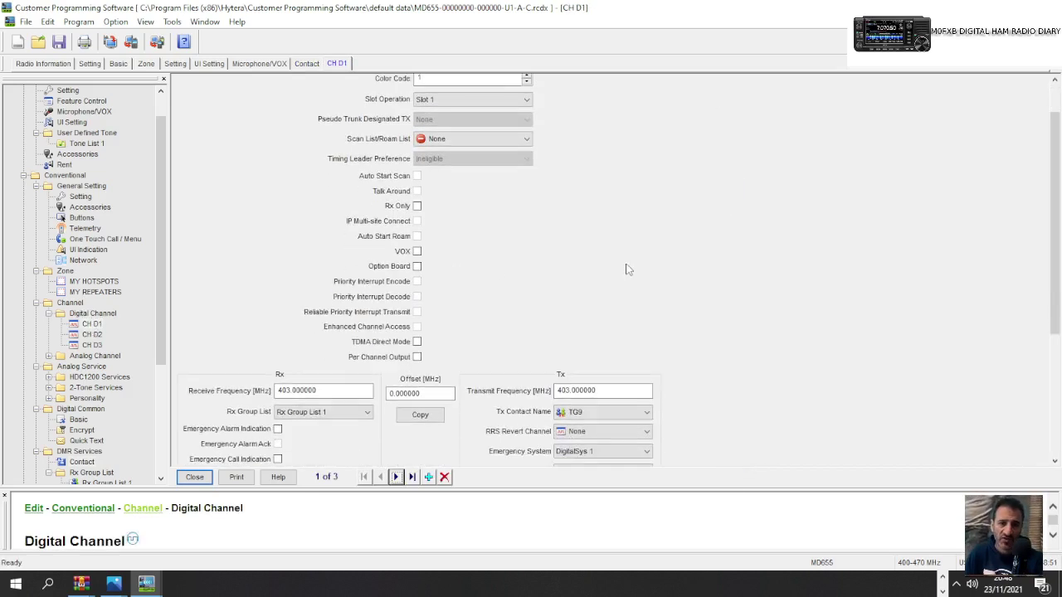
right_click(67, 315)
left_click(87, 324)
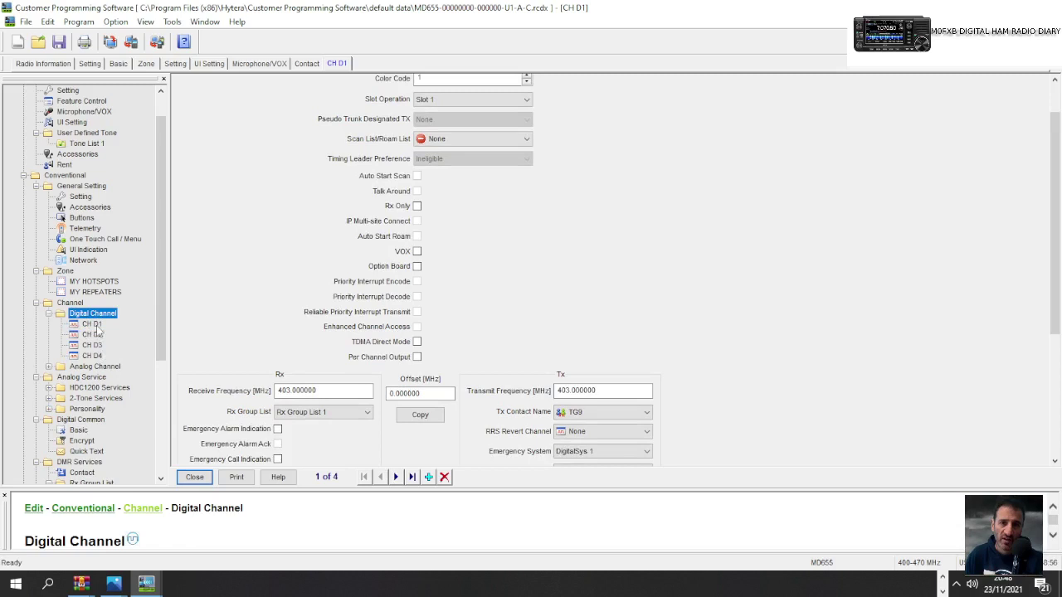
- Set the slot operation of digital channel CH D1 to Slot 2
left_click(95, 325)
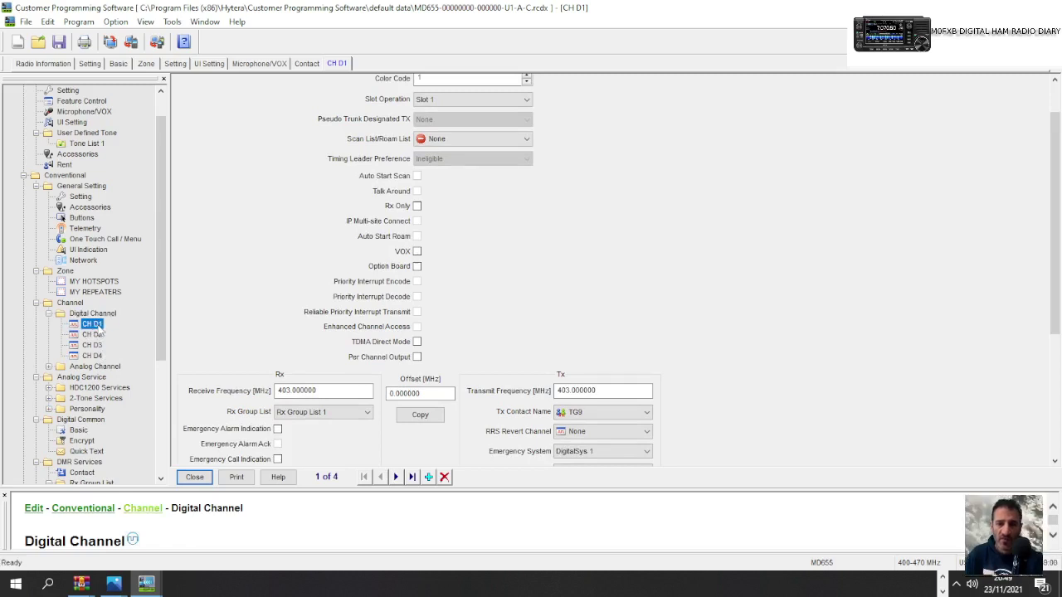
scroll(564, 213, "up", 1)
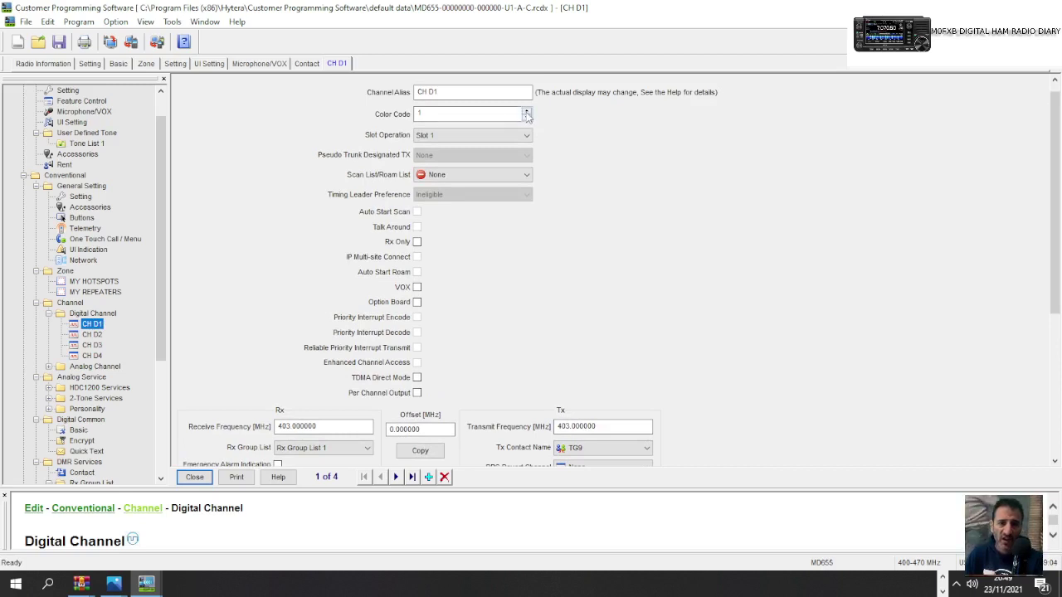
left_click(526, 135)
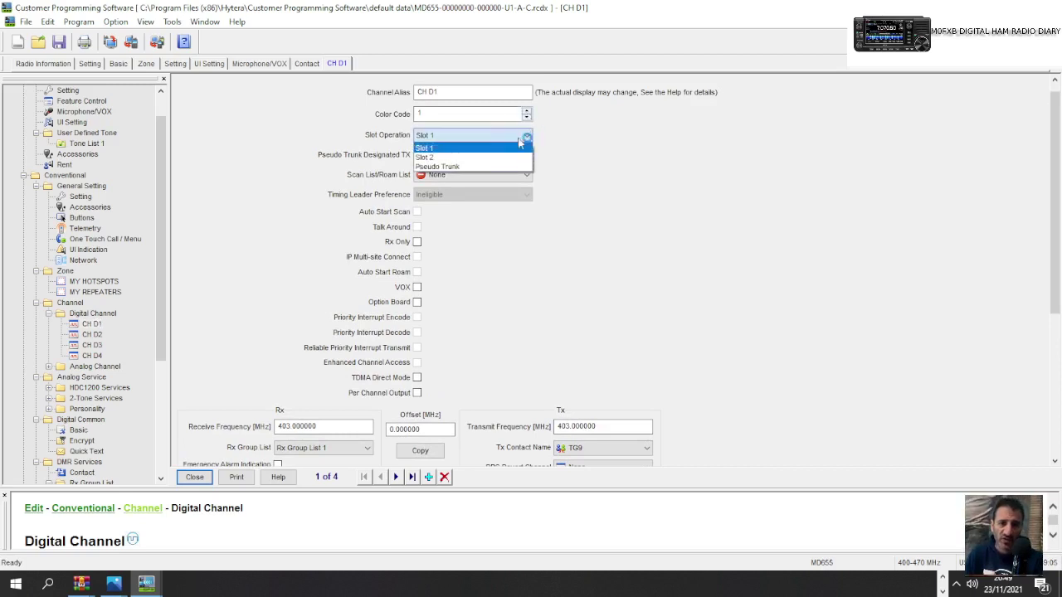
left_click(470, 159)
- Change the channel alias of CH D1 to HOTSPOT TG91
double_click(457, 92)
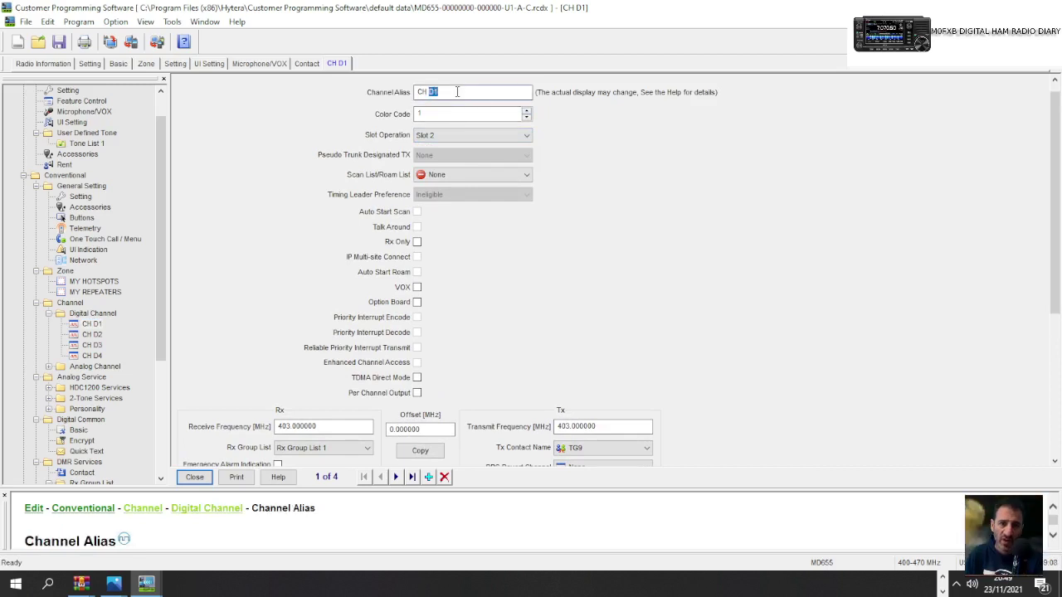
key("BackSpace")
key("BackSpace")
key("BackSpace")
key("BackSpace")
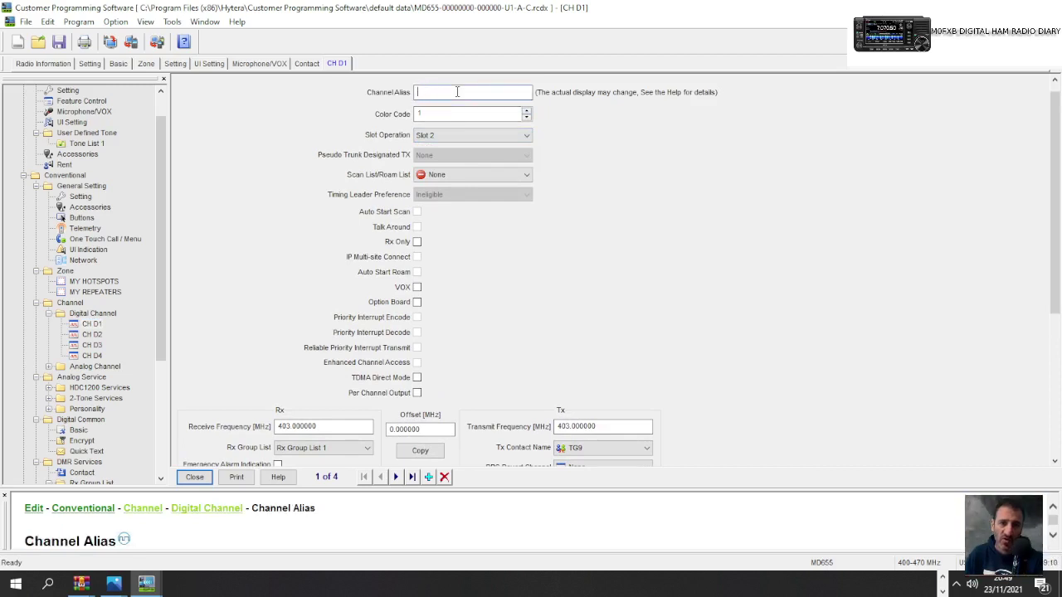
type("HOTSPOT TG91")
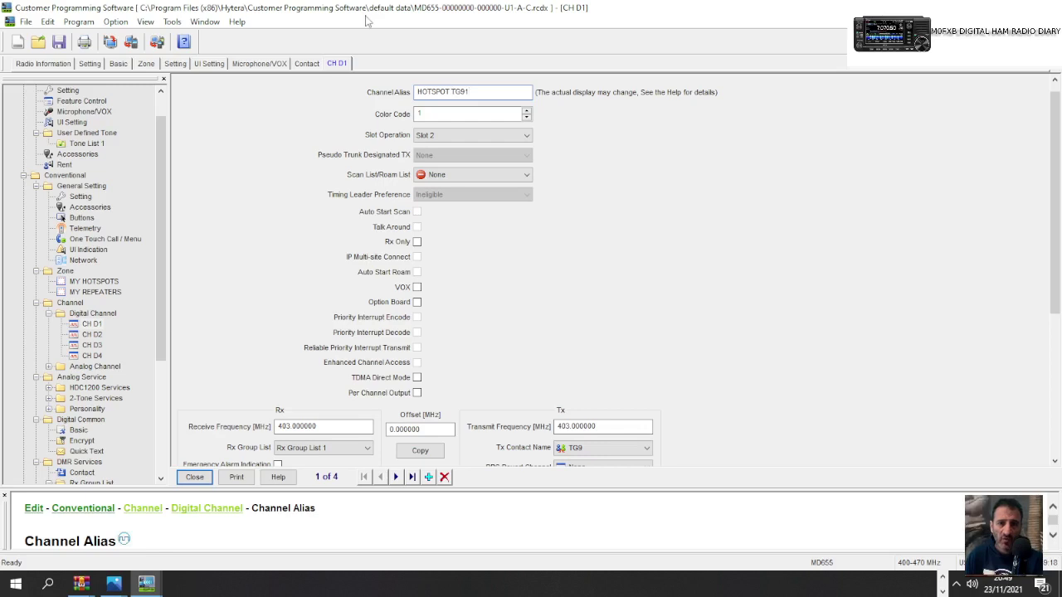
left_click(645, 226)
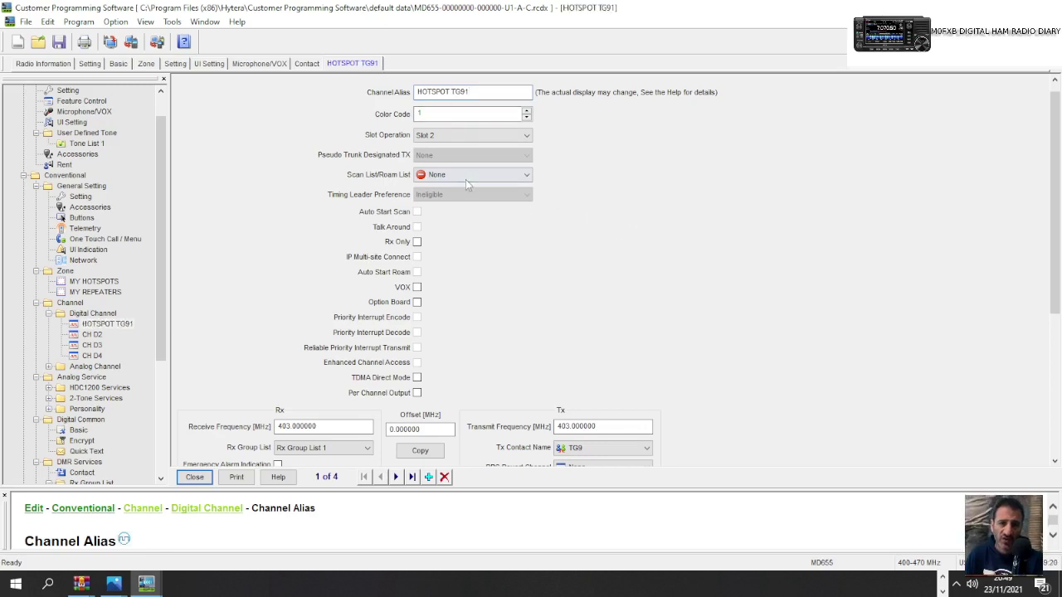
- Set the channel's receive frequency to 431.550 MHz and copy it to the transmit frequency
scroll(573, 230, "down", 2)
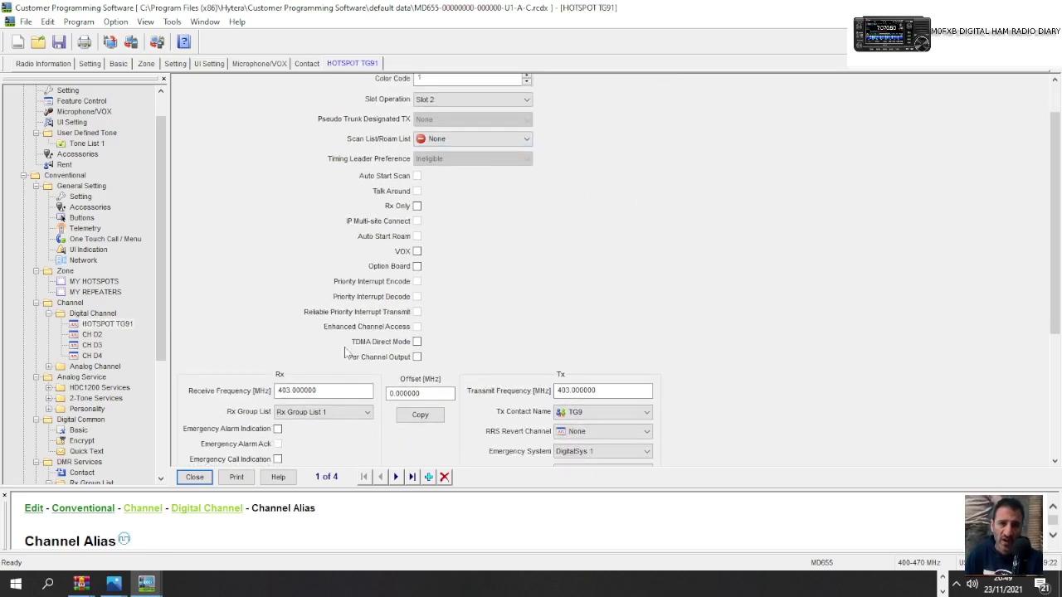
scroll(581, 277, "down", 1)
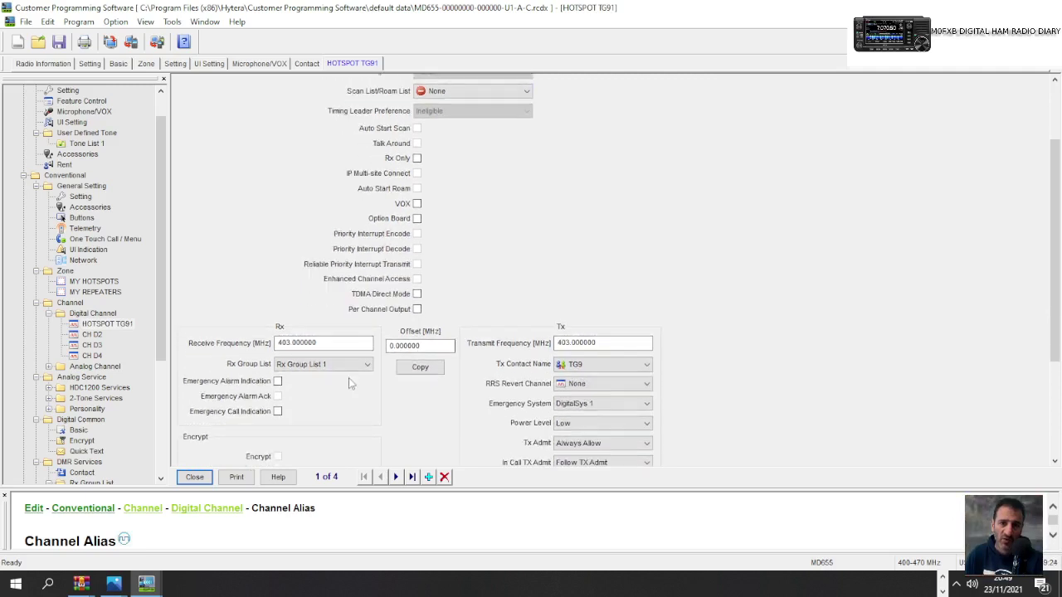
left_click(299, 347)
double_click(299, 347)
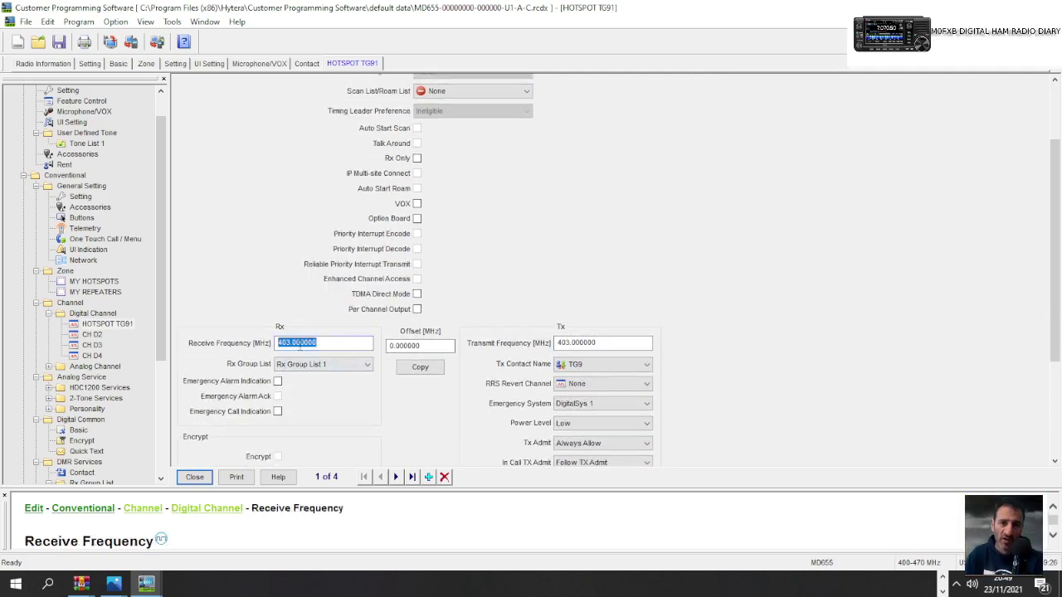
type("431.550")
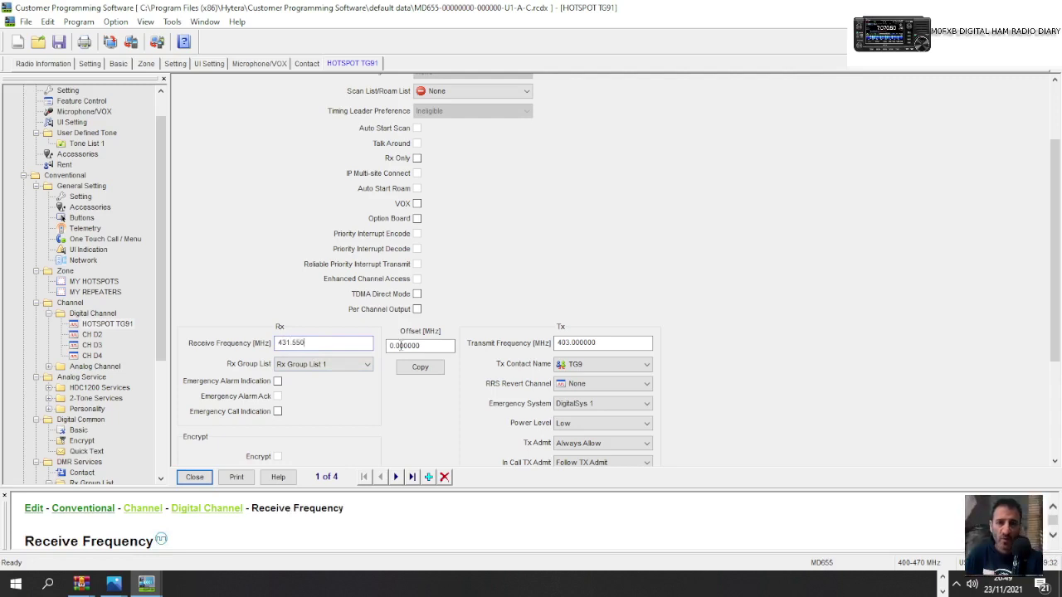
left_click(433, 369)
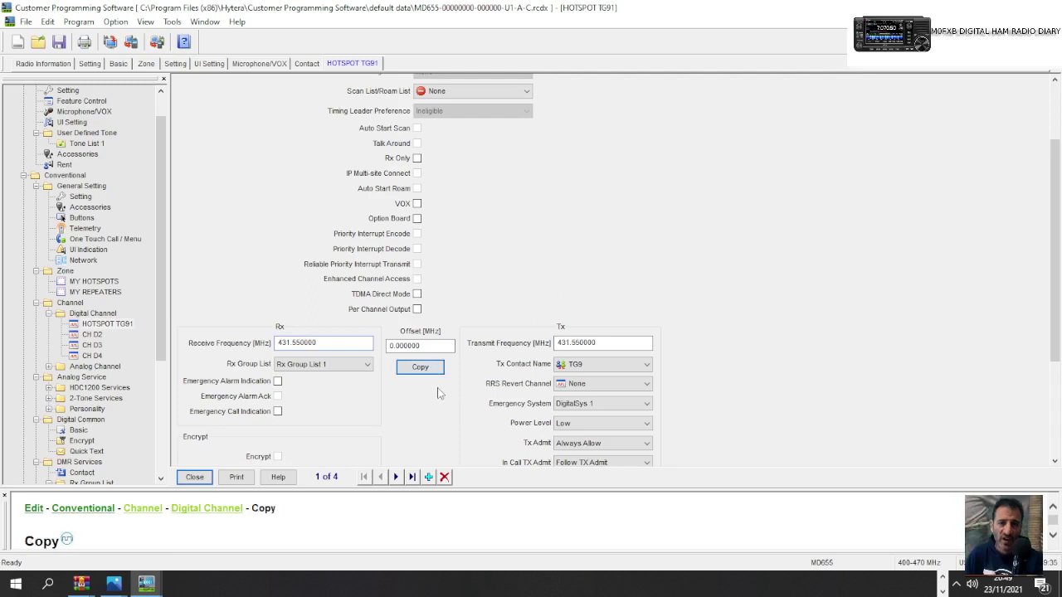
- Set the Tx contact name of the HOTSPOT TG91 channel to TG91
scroll(746, 247, "down", 1)
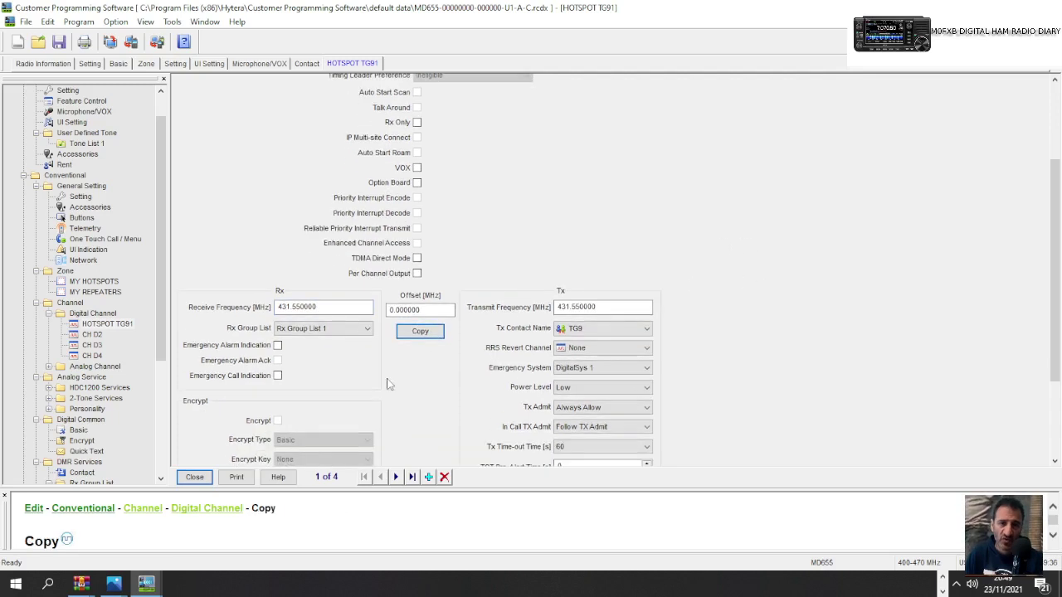
scroll(607, 309, "down", 1)
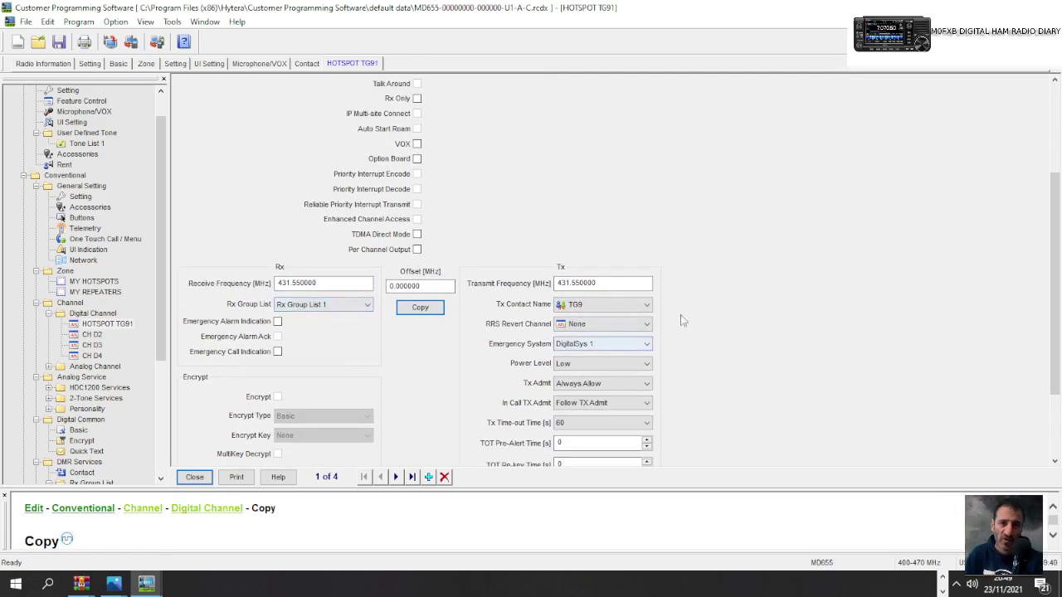
scroll(691, 308, "down", 1)
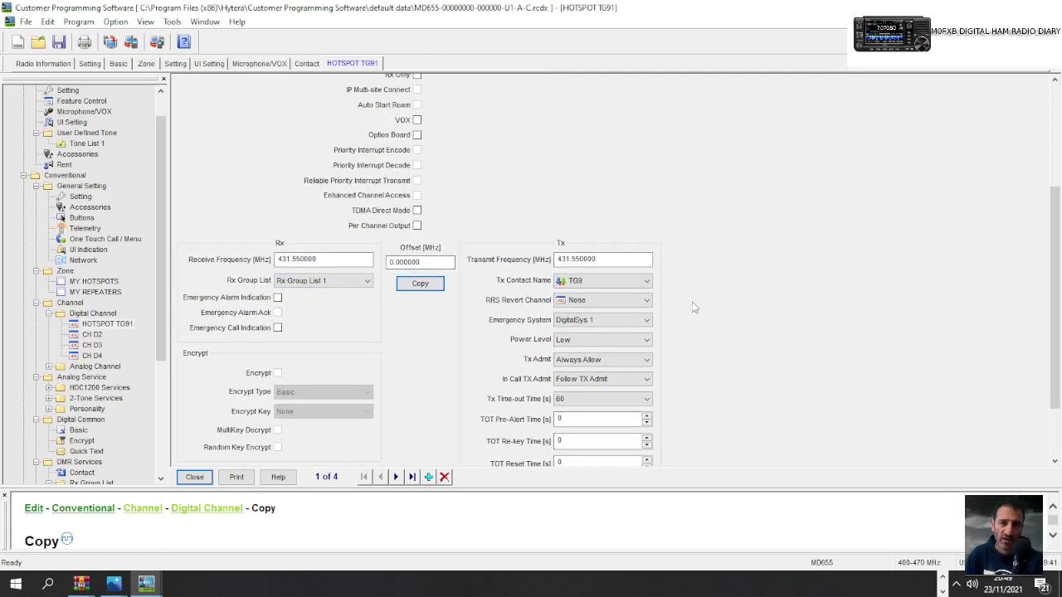
left_click(648, 281)
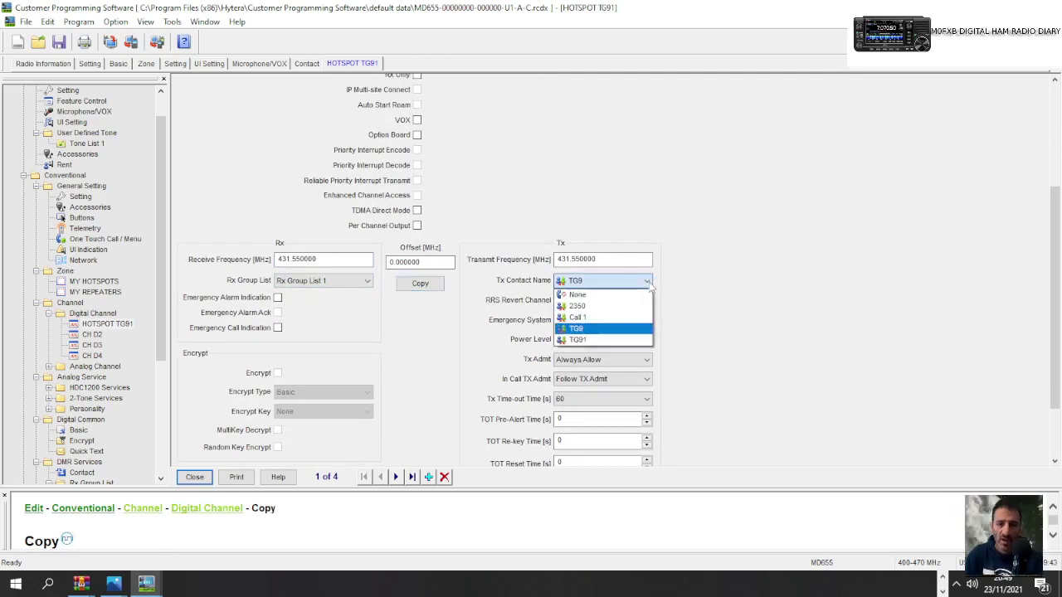
left_click(602, 343)
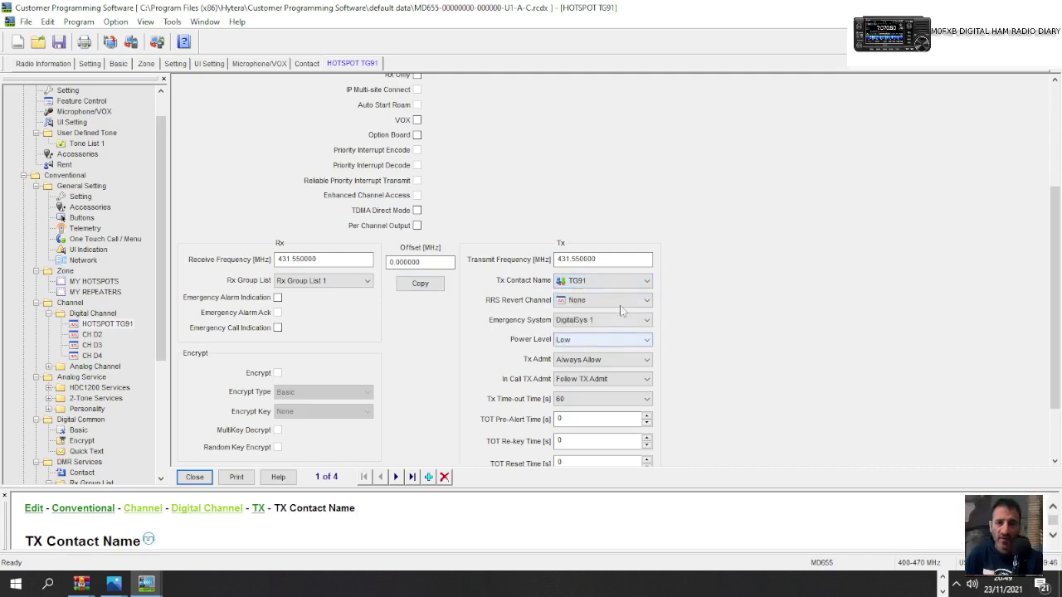
left_click(646, 283)
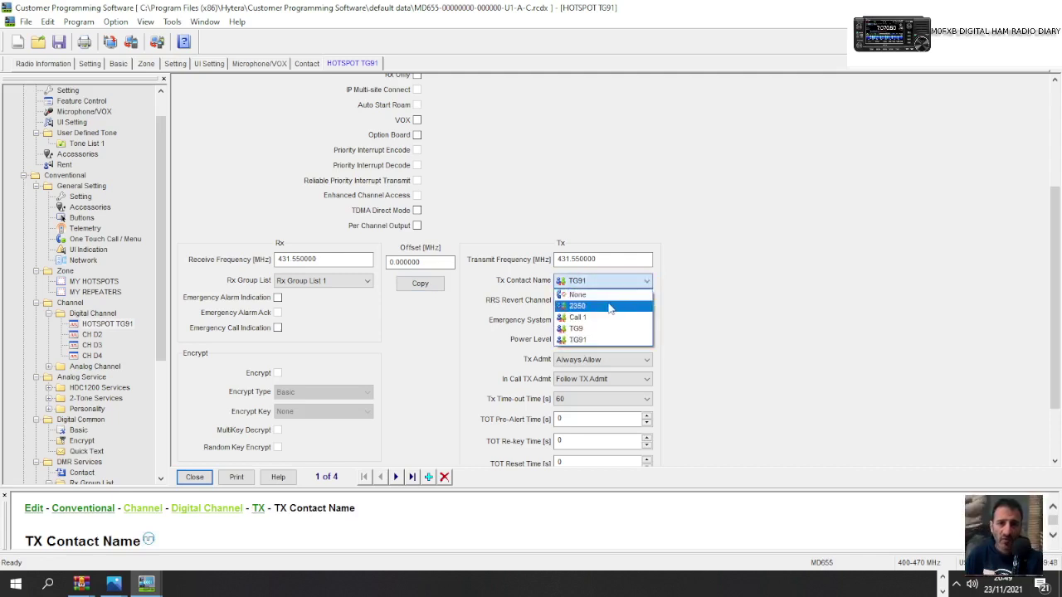
left_click(595, 341)
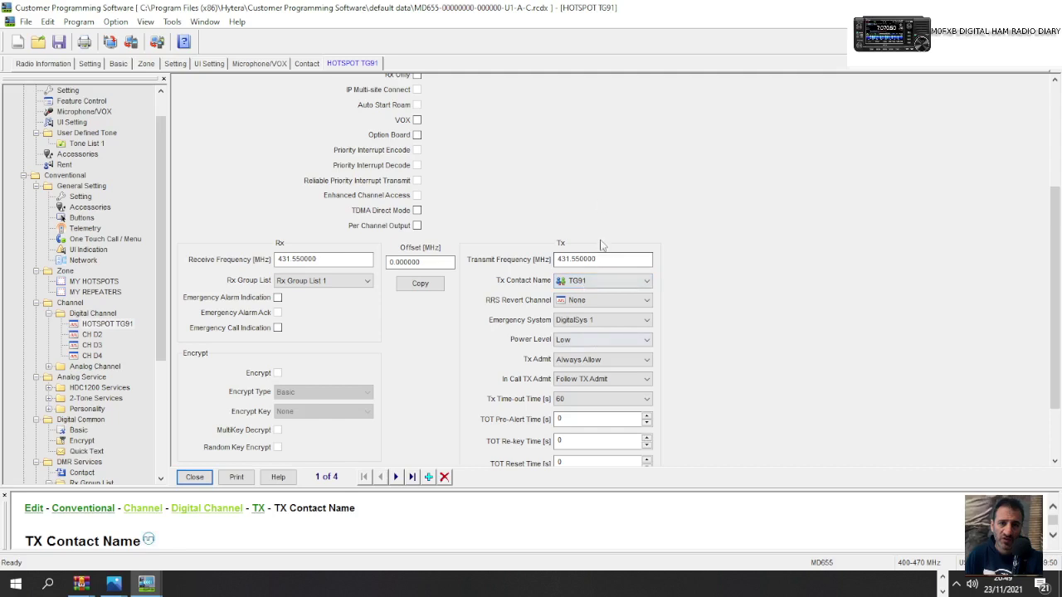
scroll(647, 186, "up", 2)
scroll(646, 180, "up", 3)
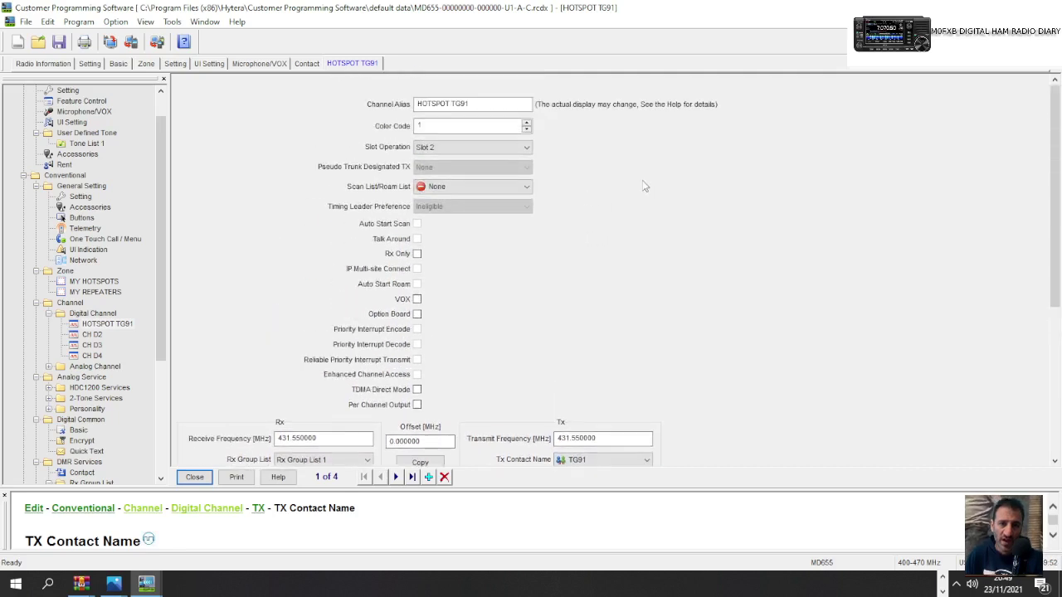
scroll(624, 214, "down", 5)
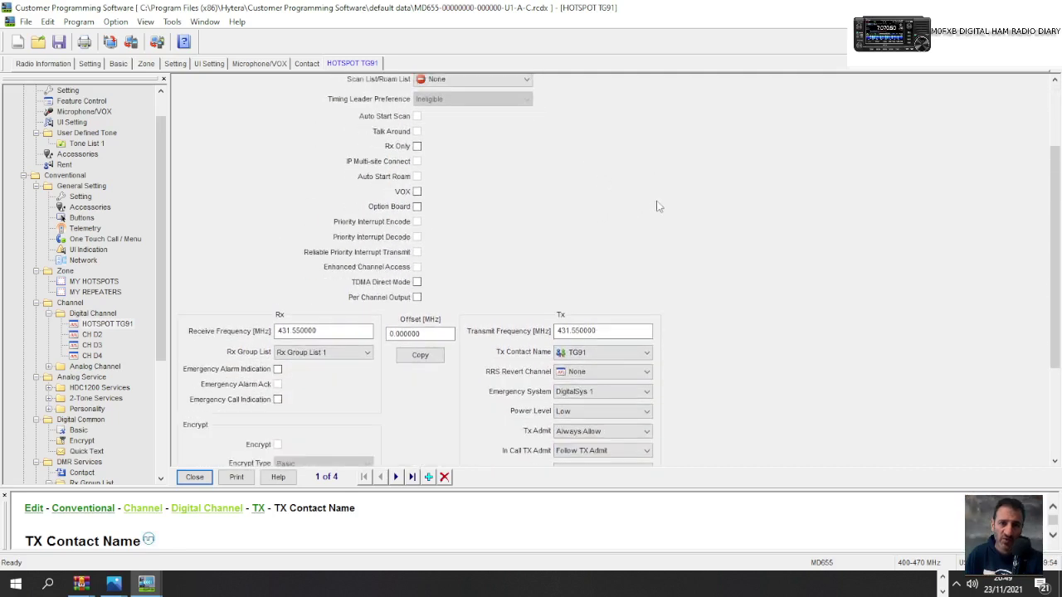
scroll(701, 240, "down", 3)
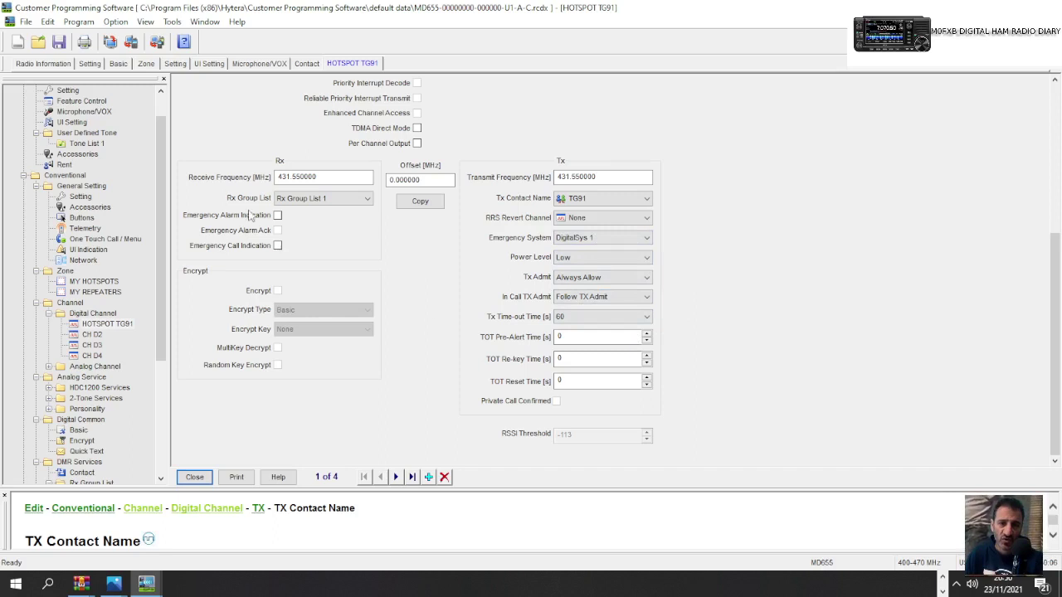
- Review the HOTSPOT TG91 channel's settings from alias to transmit options, and look over the channel, contact and Rx group list entries
scroll(614, 148, "up", 4)
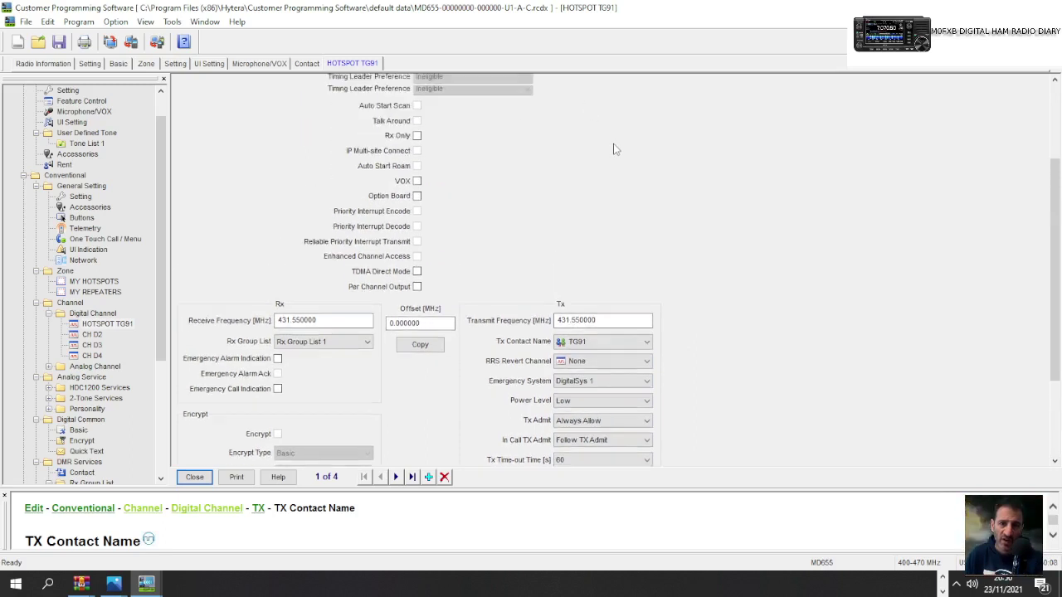
scroll(614, 148, "up", 2)
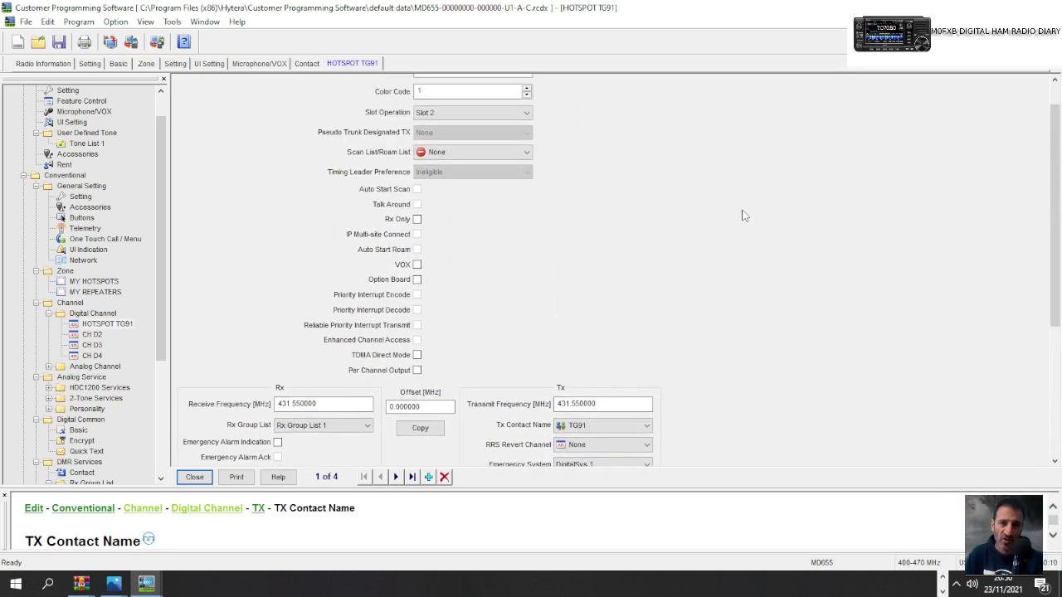
scroll(742, 216, "up", 1)
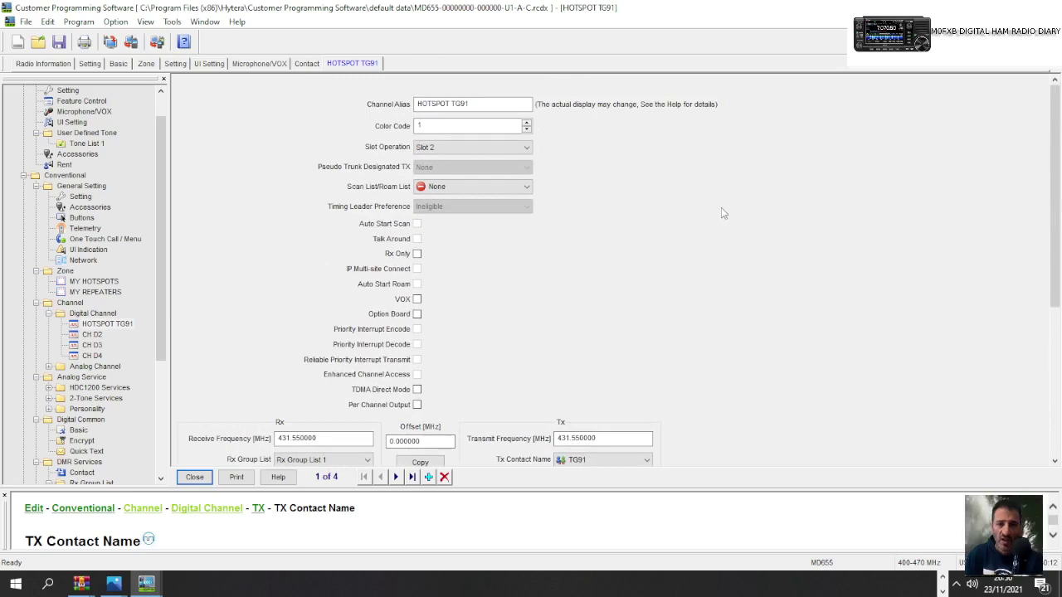
scroll(721, 213, "down", 6)
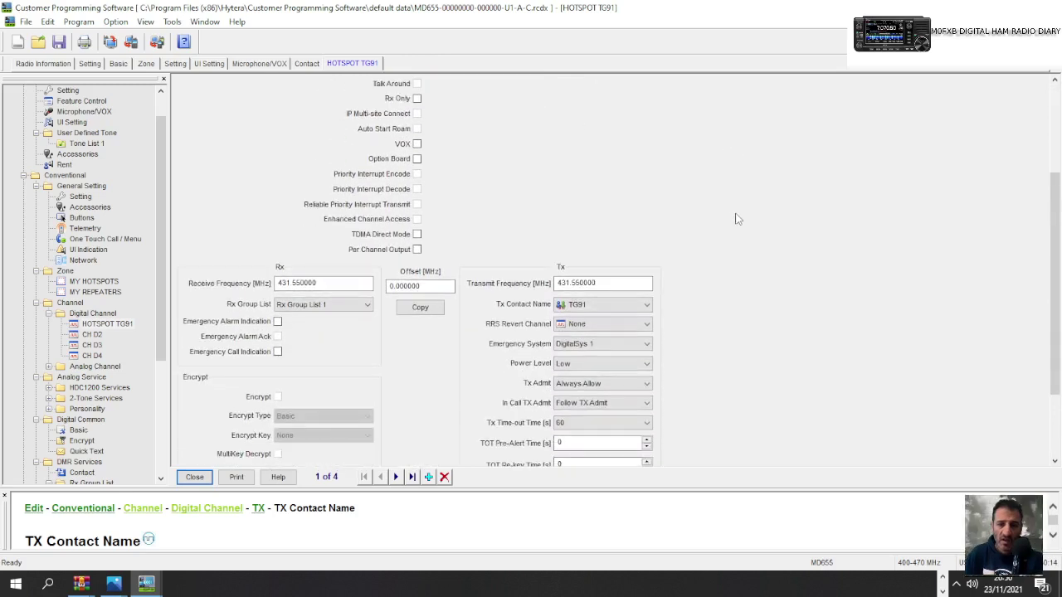
scroll(737, 219, "down", 1)
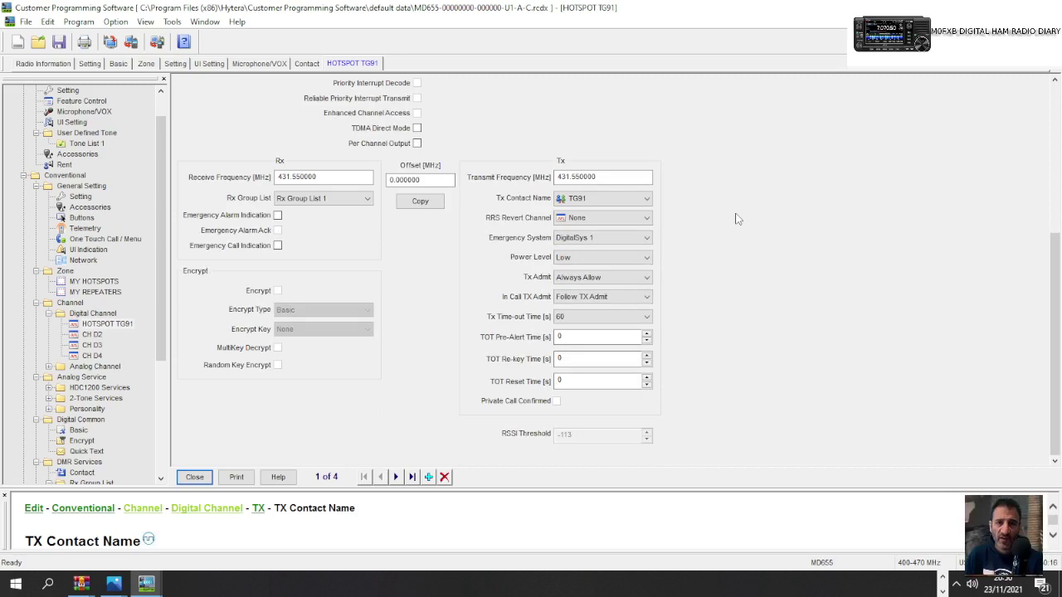
scroll(722, 181, "up", 5)
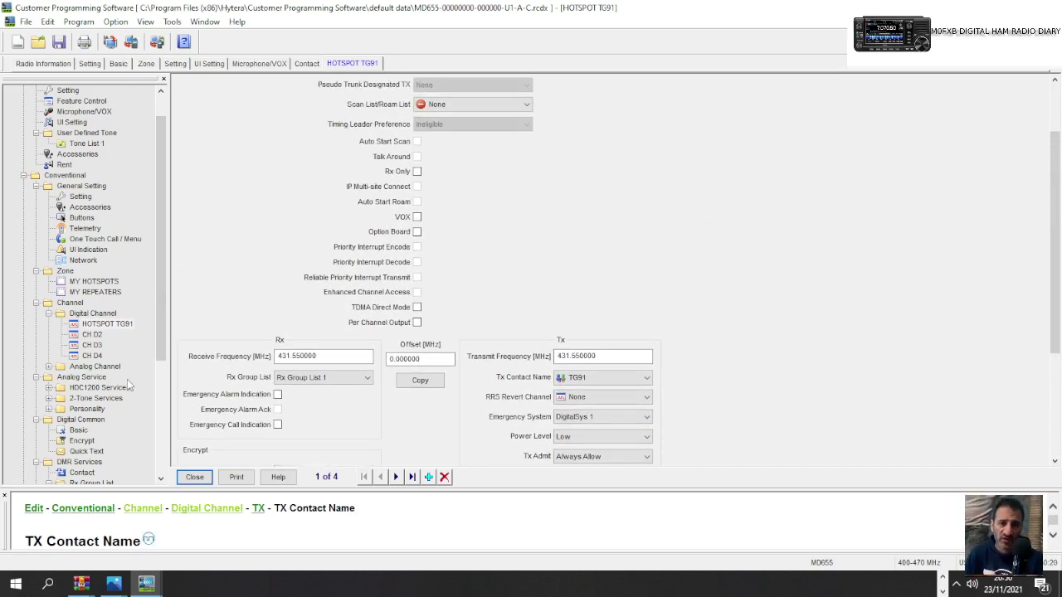
scroll(130, 272, "down", 1)
scroll(130, 272, "down", 3)
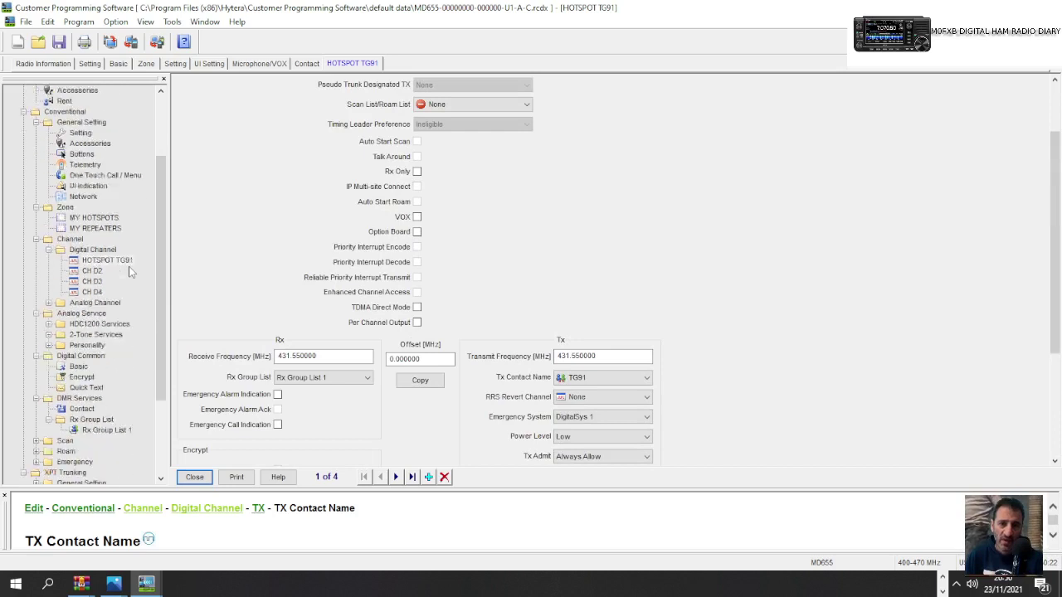
scroll(130, 324, "down", 2)
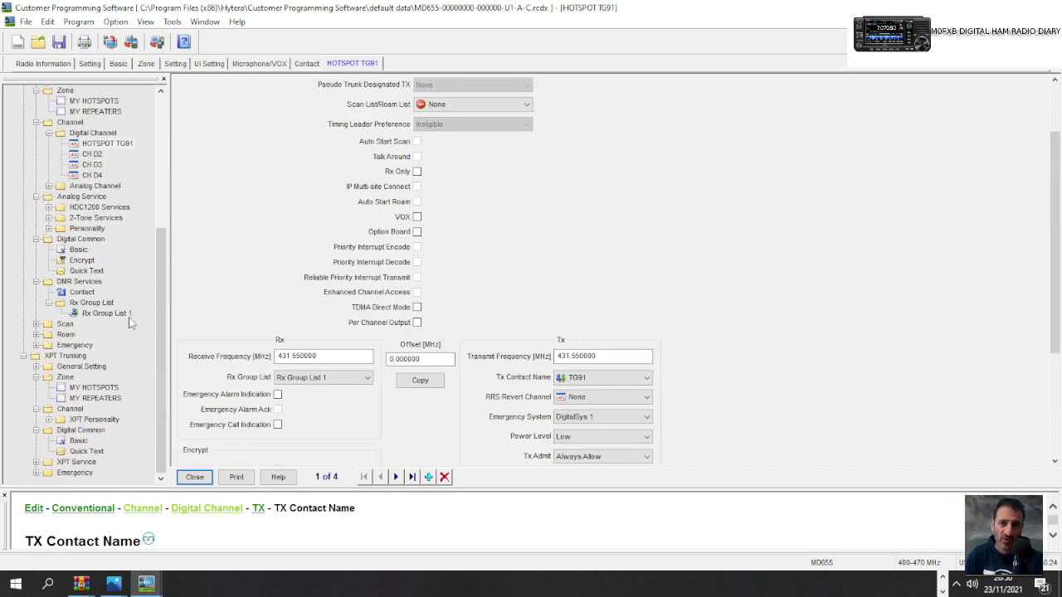
- Add a third zone to the conventional zones and set its zone alias to DIGI REPEAT
scroll(130, 324, "up", 5)
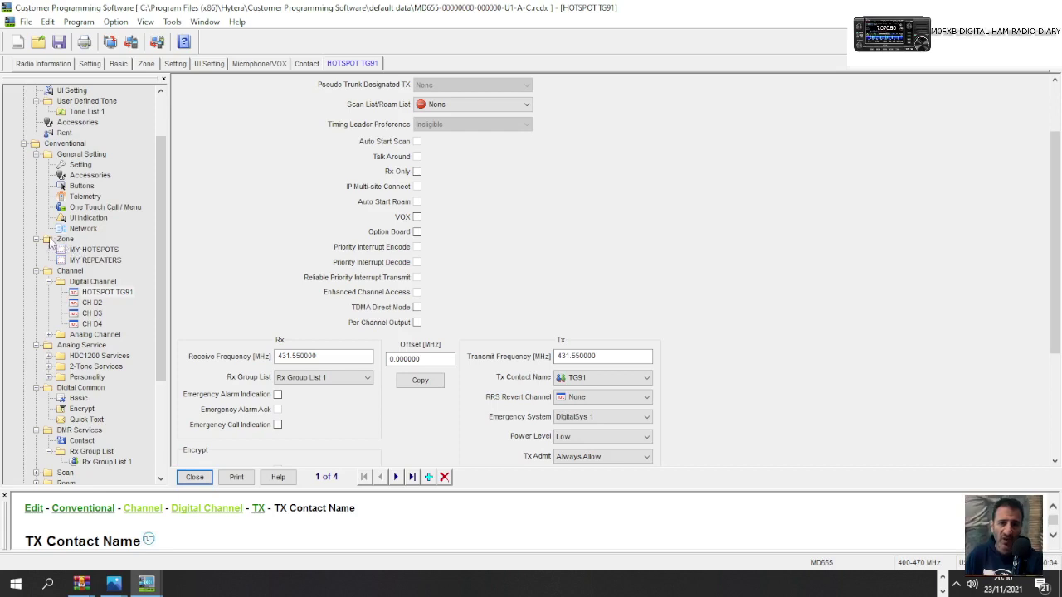
right_click(53, 243)
left_click(79, 247)
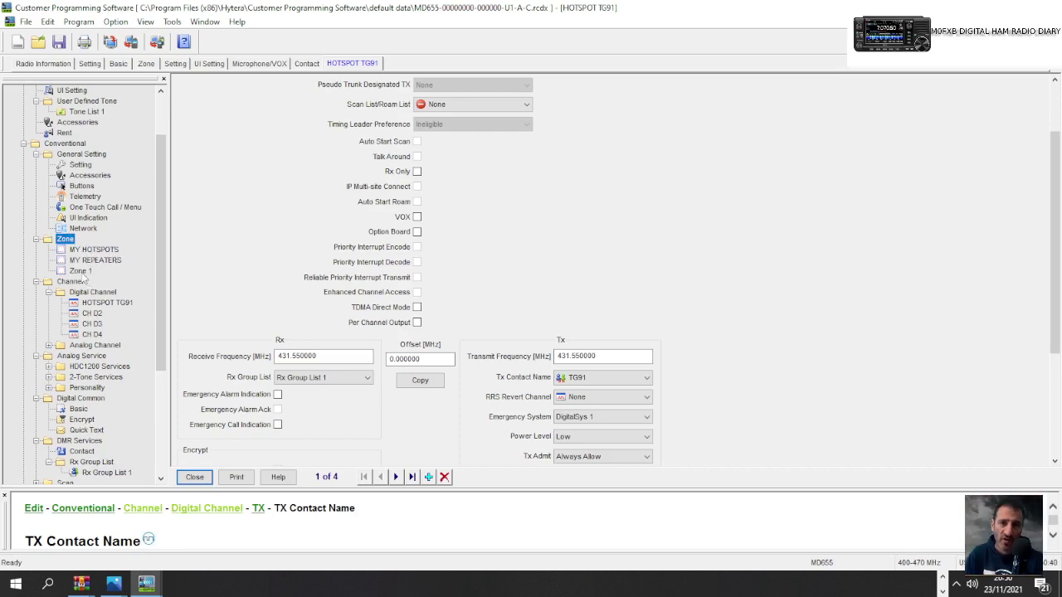
left_click(80, 270)
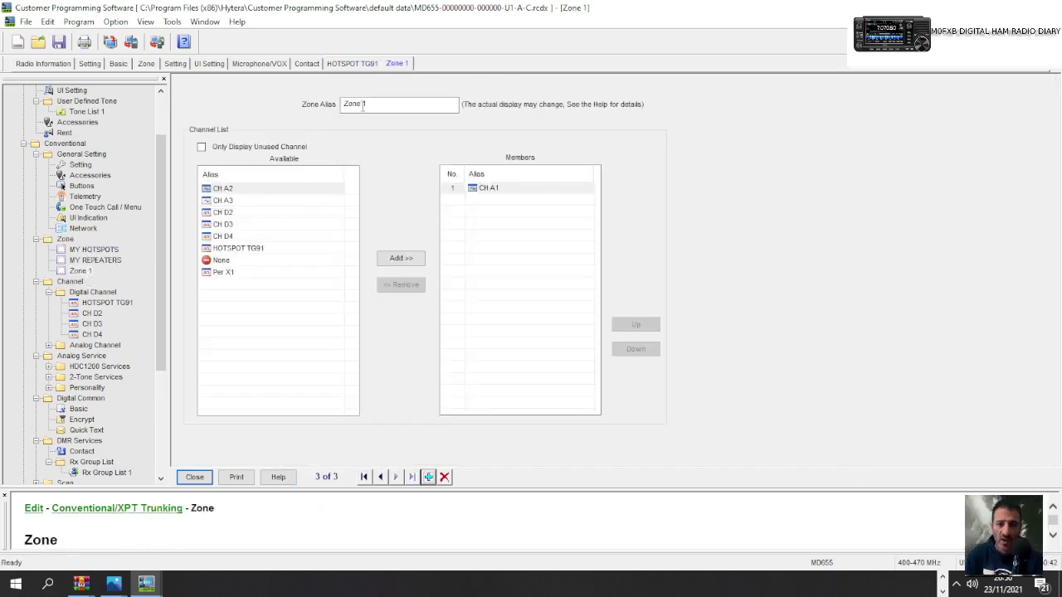
double_click(362, 105)
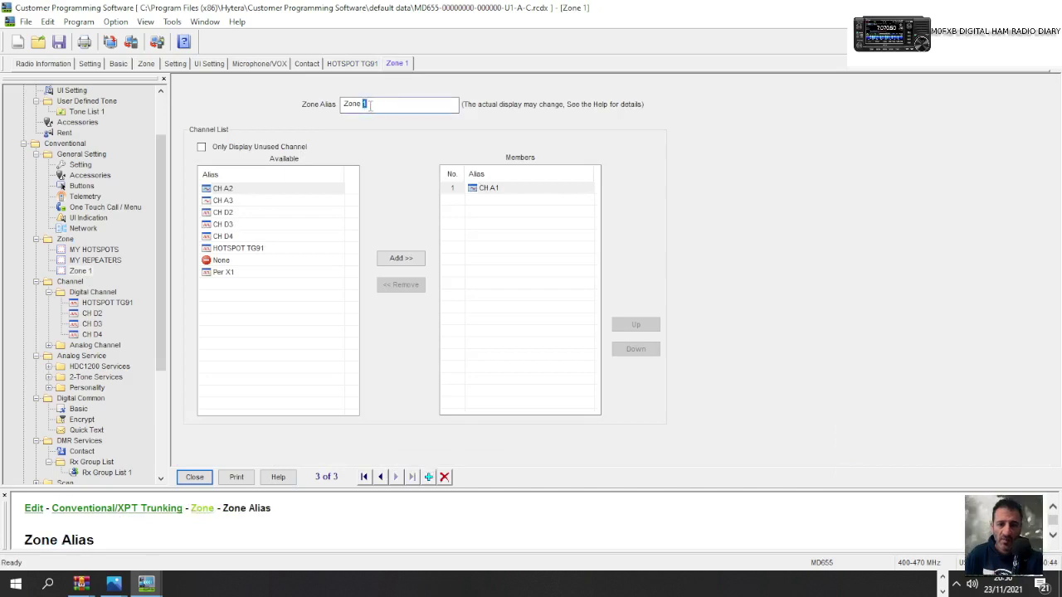
key("BackSpace")
key("BackSpace")
key("BackSpace")
key("BackSpace")
key("BackSpace")
type("DIGI REPEAT")
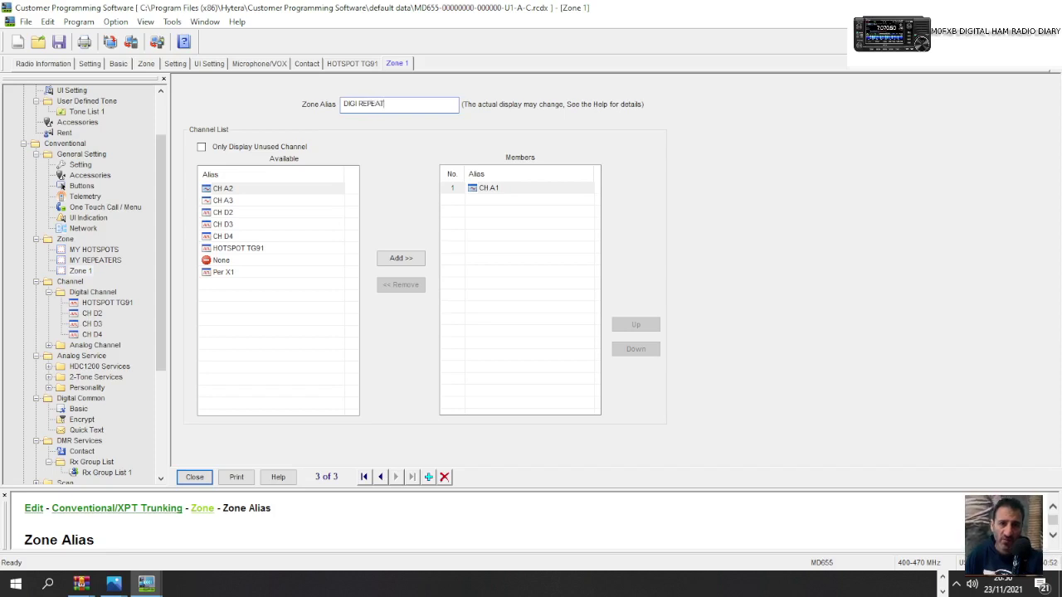
left_click(471, 231)
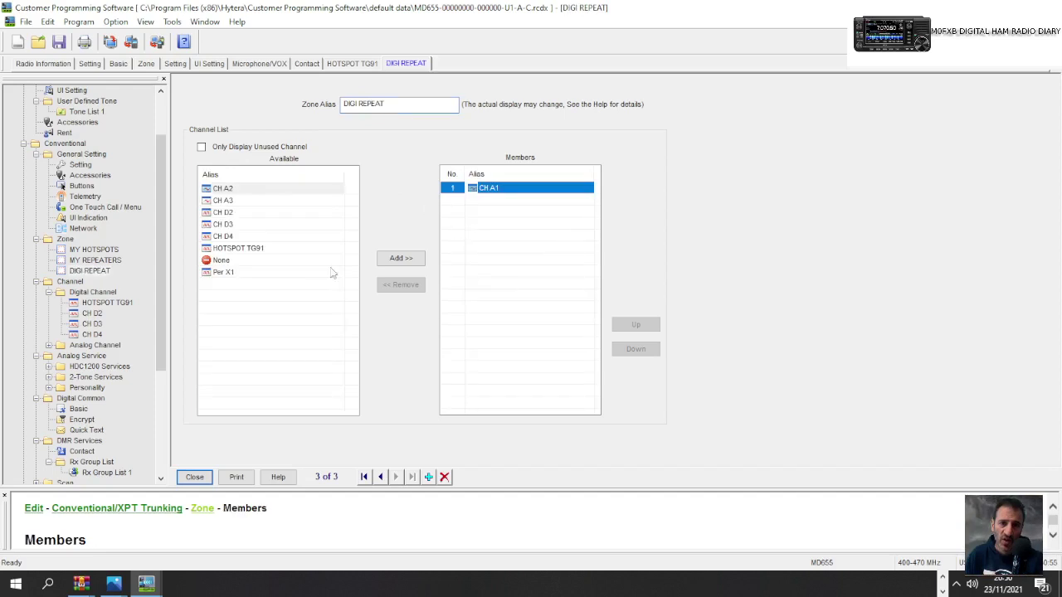
- Add HOTSPOT TG91 to the members of the DIGI REPEAT zone and remove CH A1 from them
left_click(245, 249)
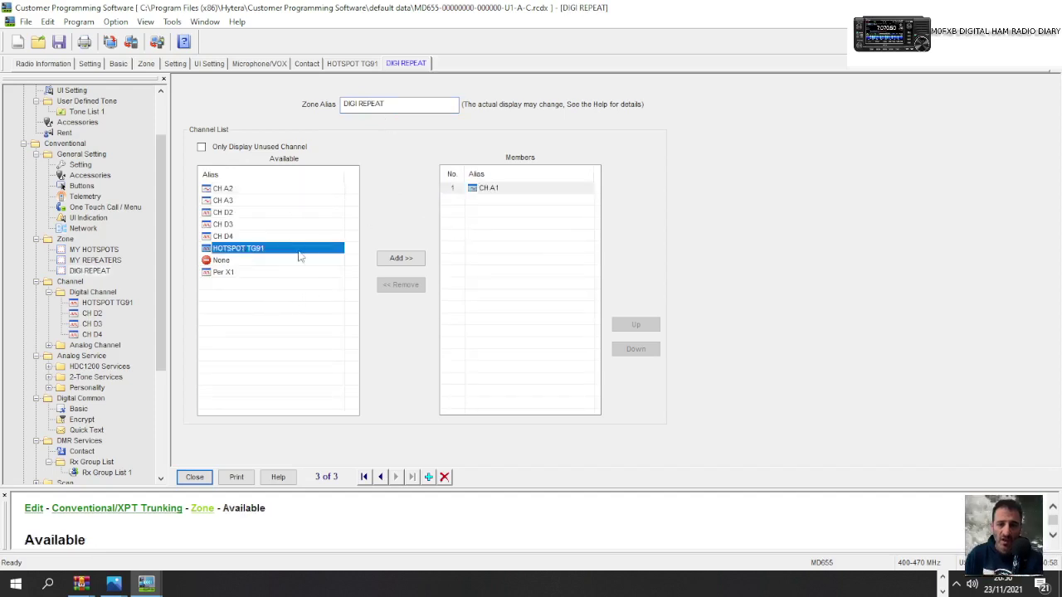
left_click(400, 258)
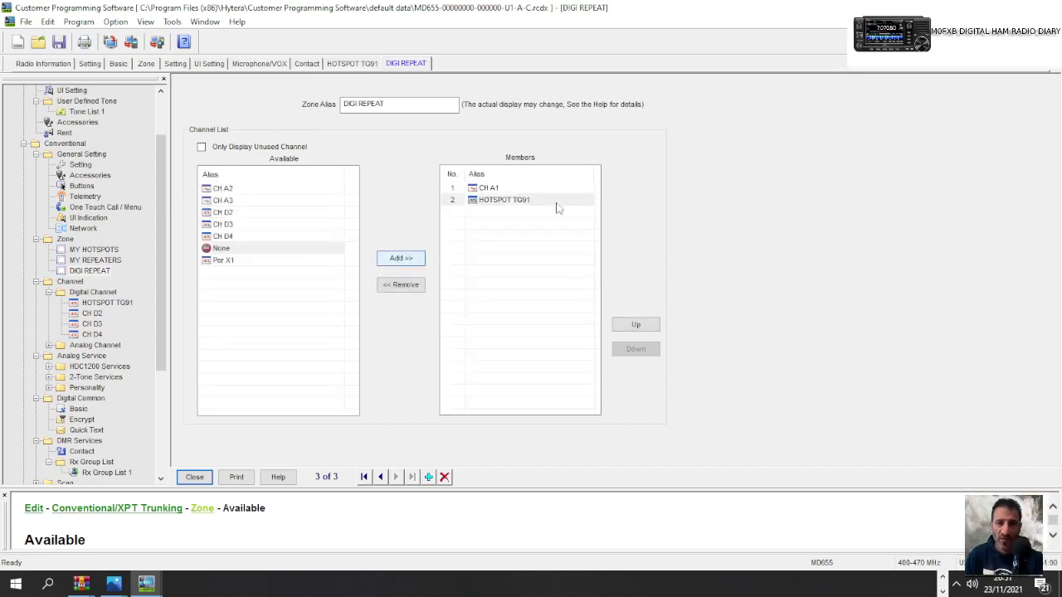
left_click(489, 190)
left_click(411, 286)
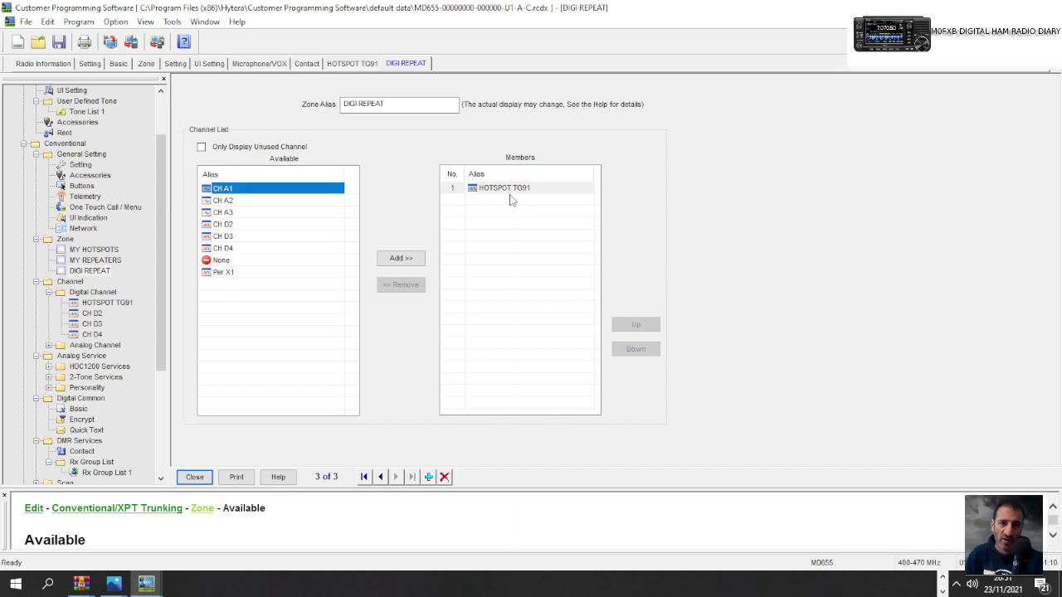
- Open the MY REPEATERS zone and select CH D2 among its available channels
left_click(96, 260)
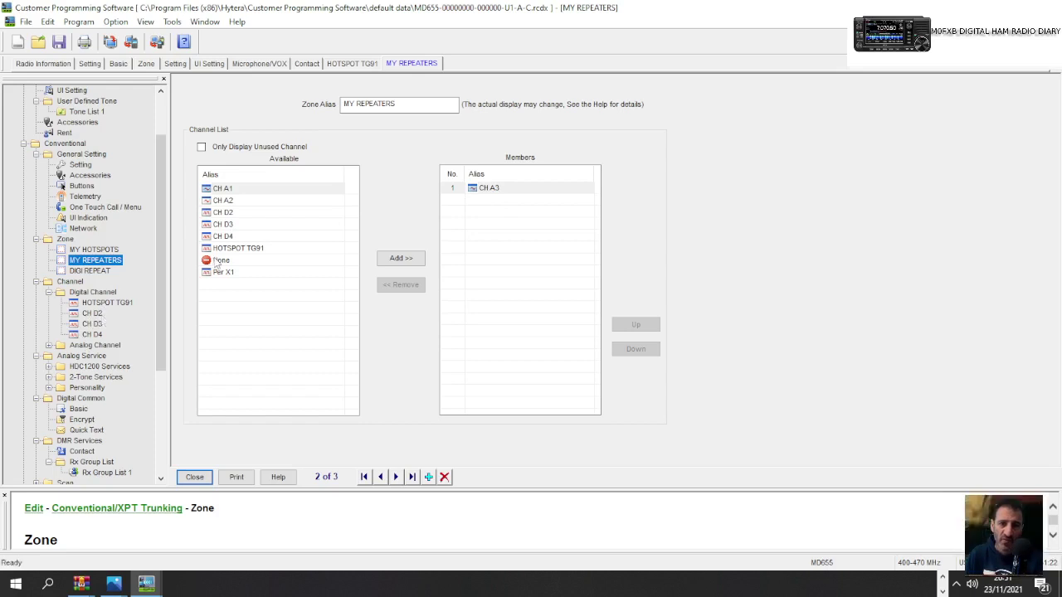
left_click(224, 213)
left_click(400, 258)
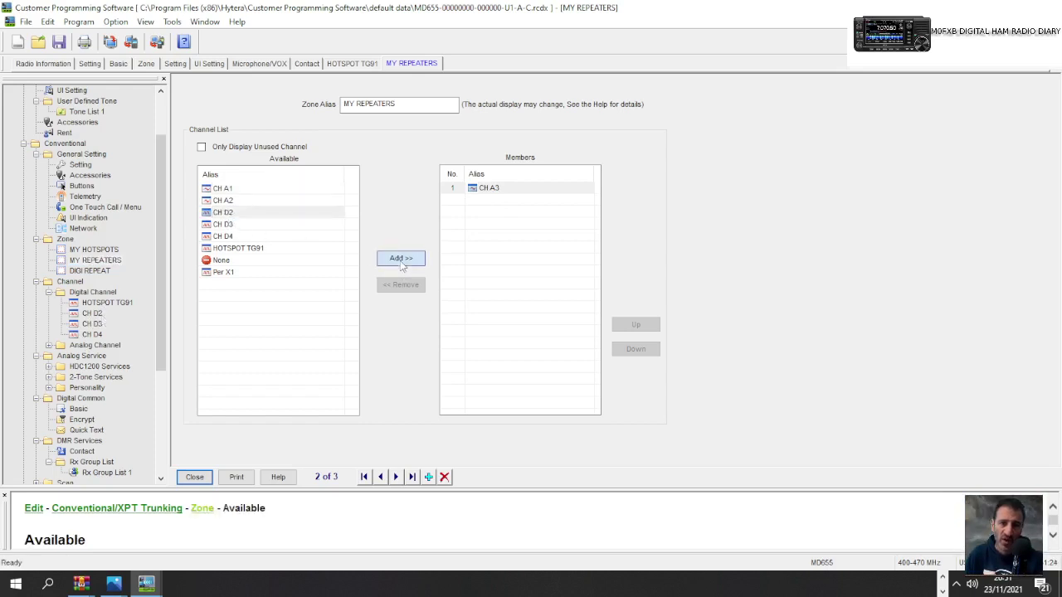
- Change the channel alias of digital channel CH D2 to GB3WR
left_click(93, 314)
scroll(552, 147, "up", 3)
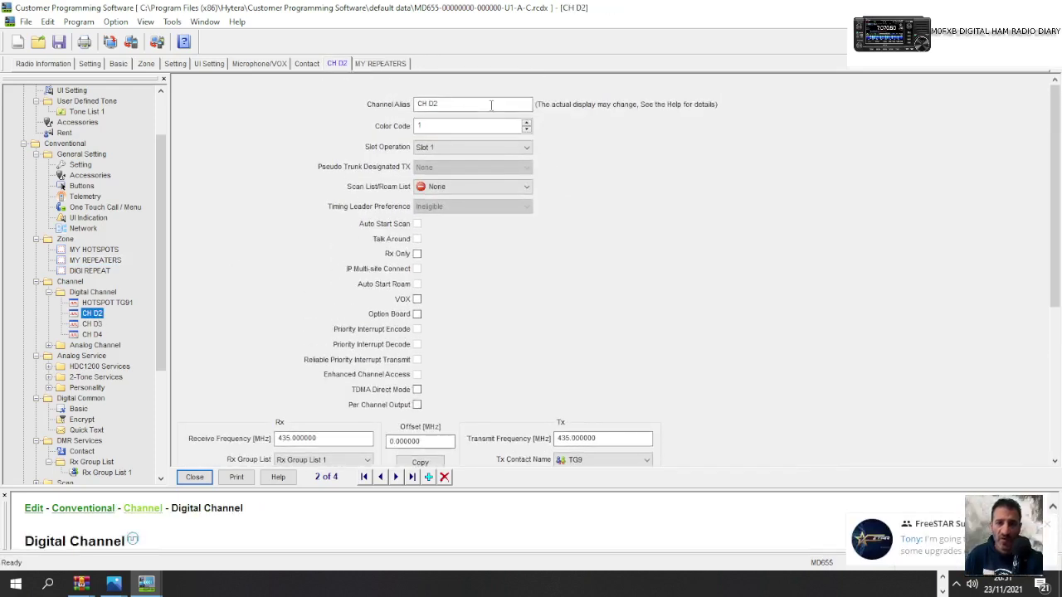
double_click(456, 104)
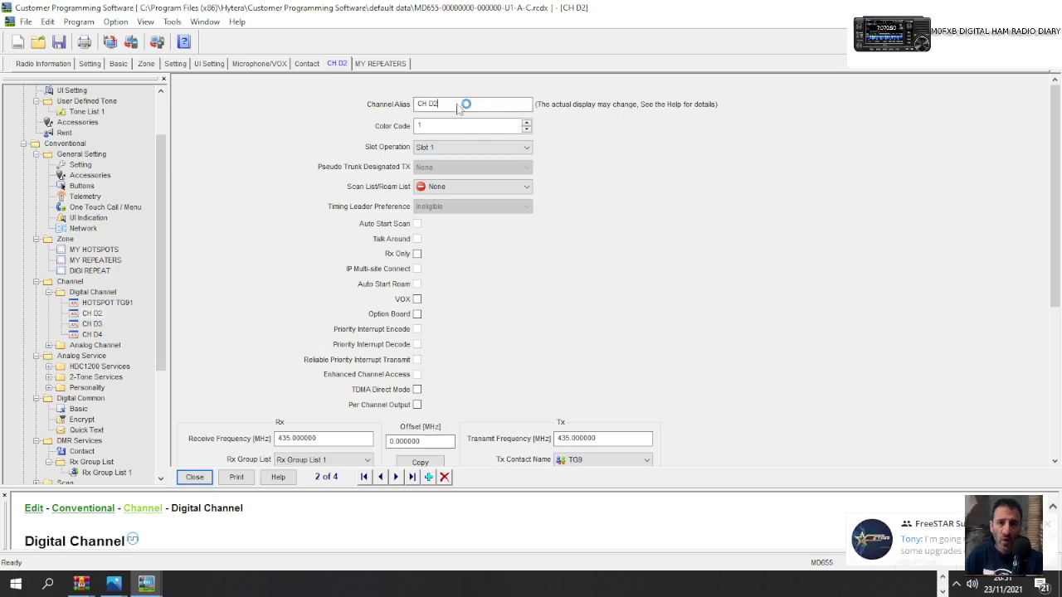
key("BackSpace")
key("BackSpace")
key("BackSpace")
key("BackSpace")
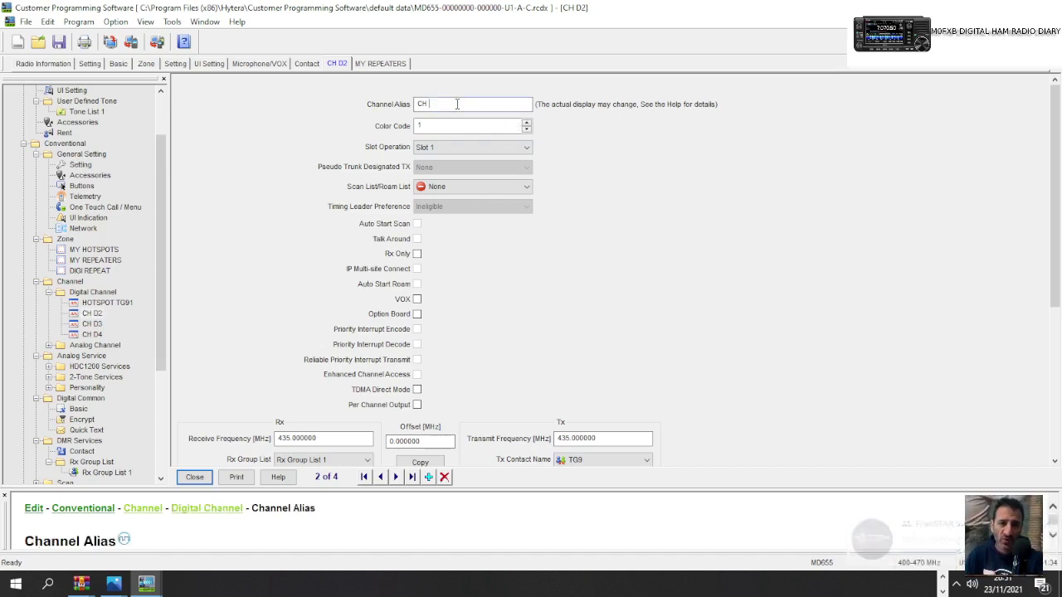
type("GB3WR")
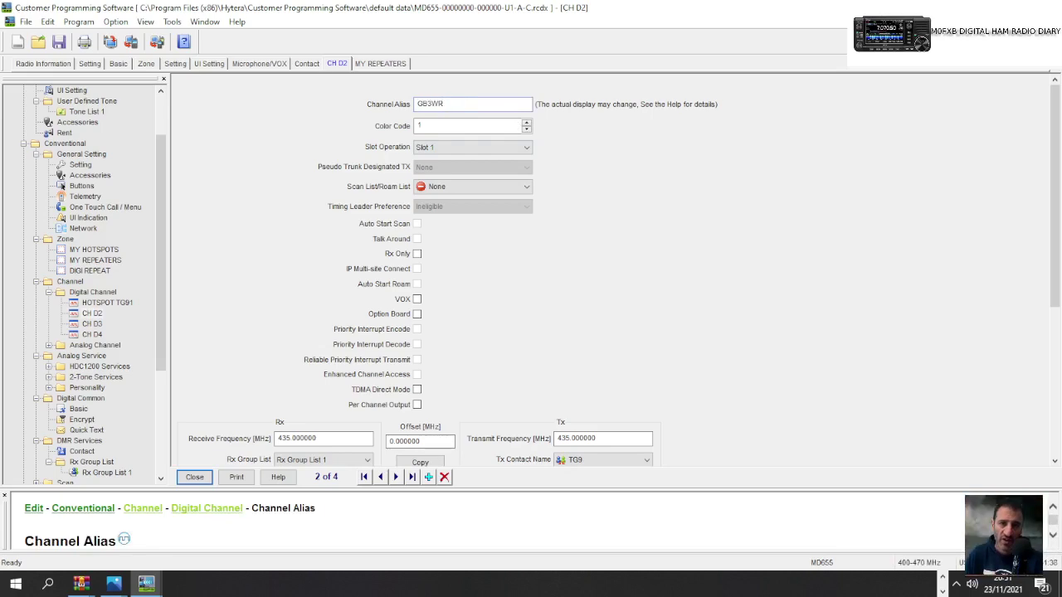
- Check the GB3WR channel's receive and transmit settings, and add another channel to the digital channels
scroll(618, 196, "down", 5)
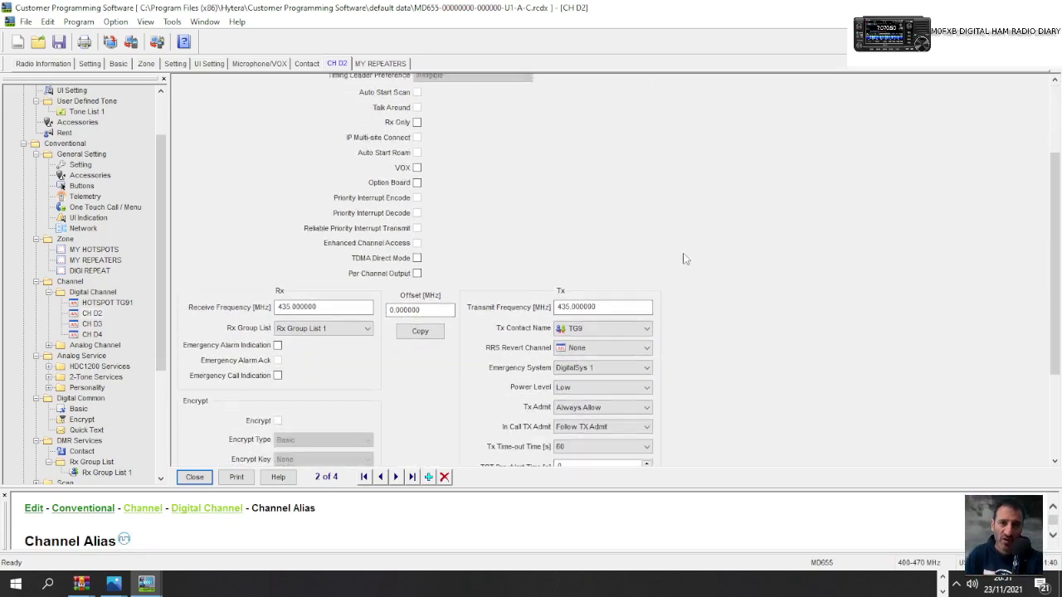
scroll(685, 259, "down", 1)
scroll(685, 259, "down", 2)
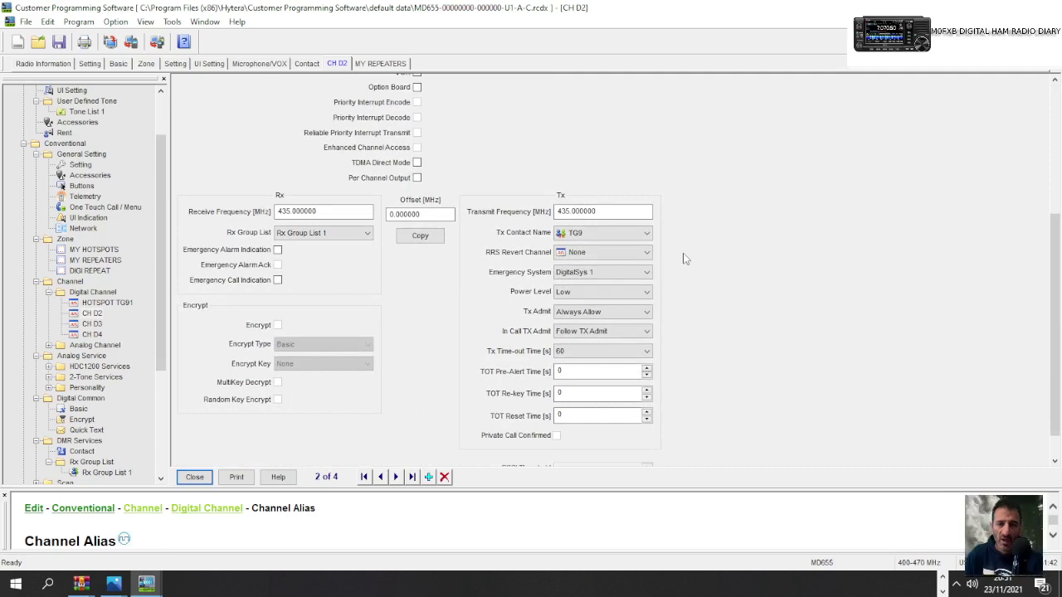
scroll(685, 258, "down", 1)
scroll(693, 262, "up", 4)
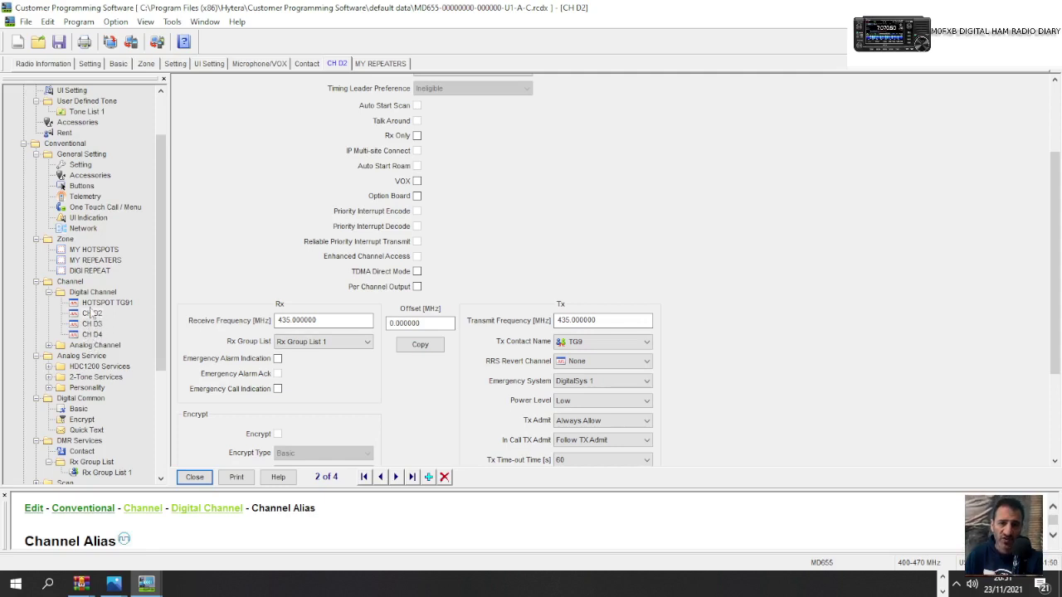
left_click_drag(106, 302, 112, 306)
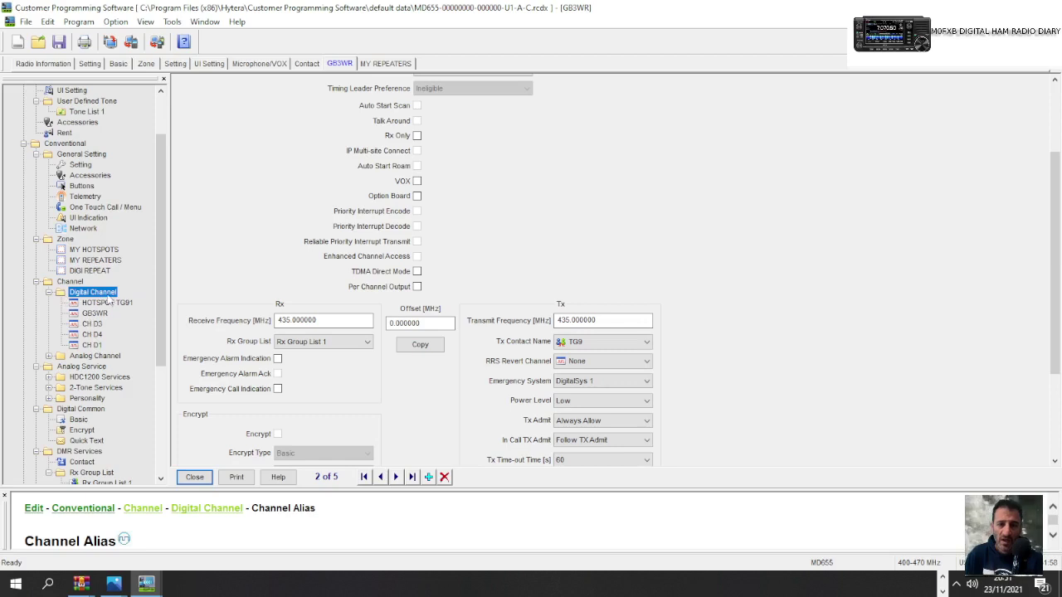
- Open the analog channel CH A1 for editing from the Analog Channel list
scroll(131, 307, "down", 1)
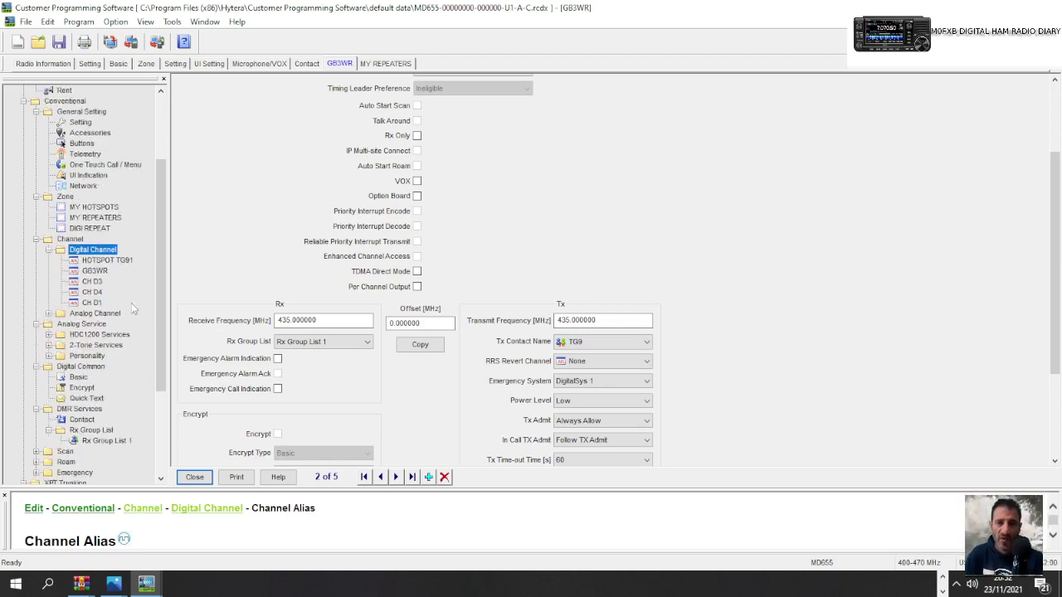
left_click(85, 314)
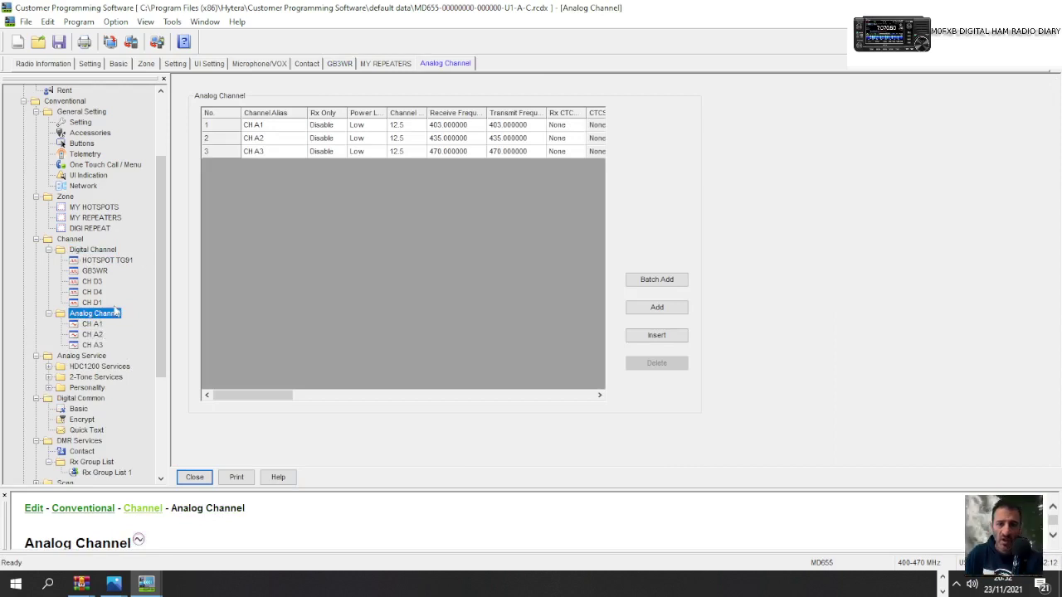
left_click(93, 326)
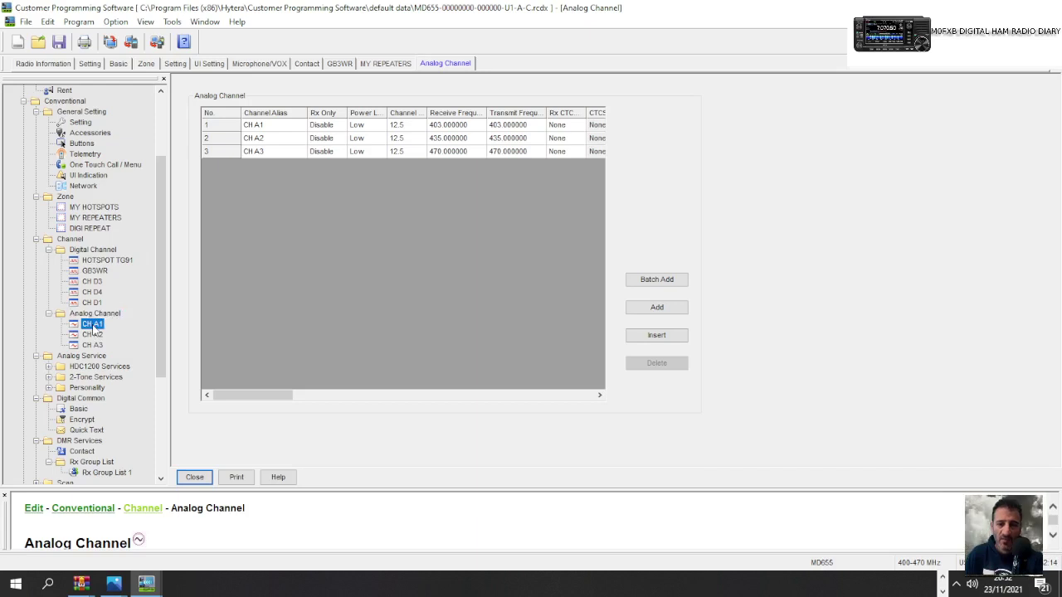
double_click(93, 326)
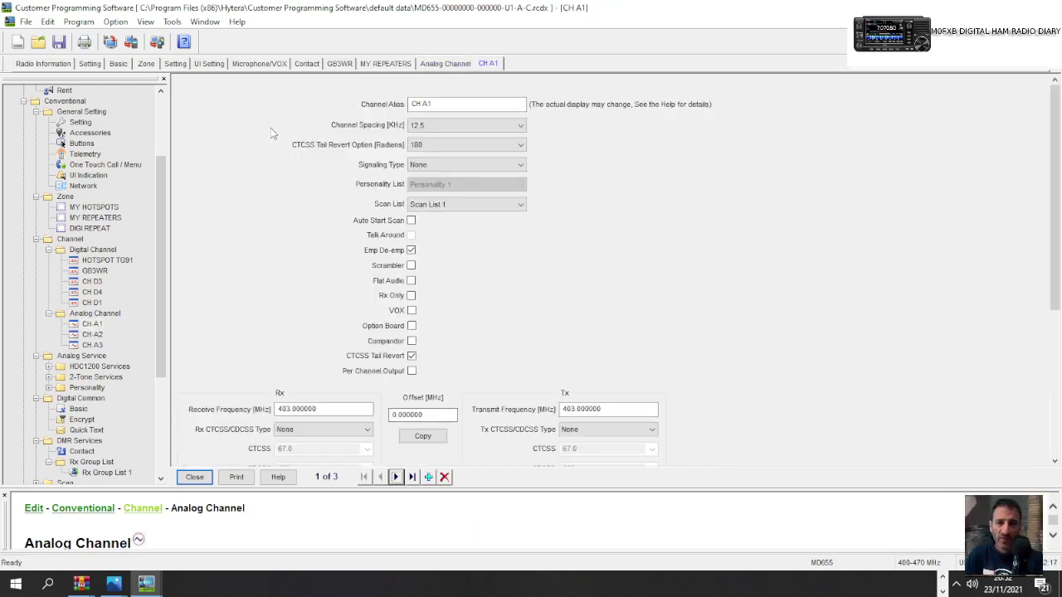
- Try to change the alias of analog channel CH A1 to GB3WR
left_click(447, 104)
double_click(447, 104)
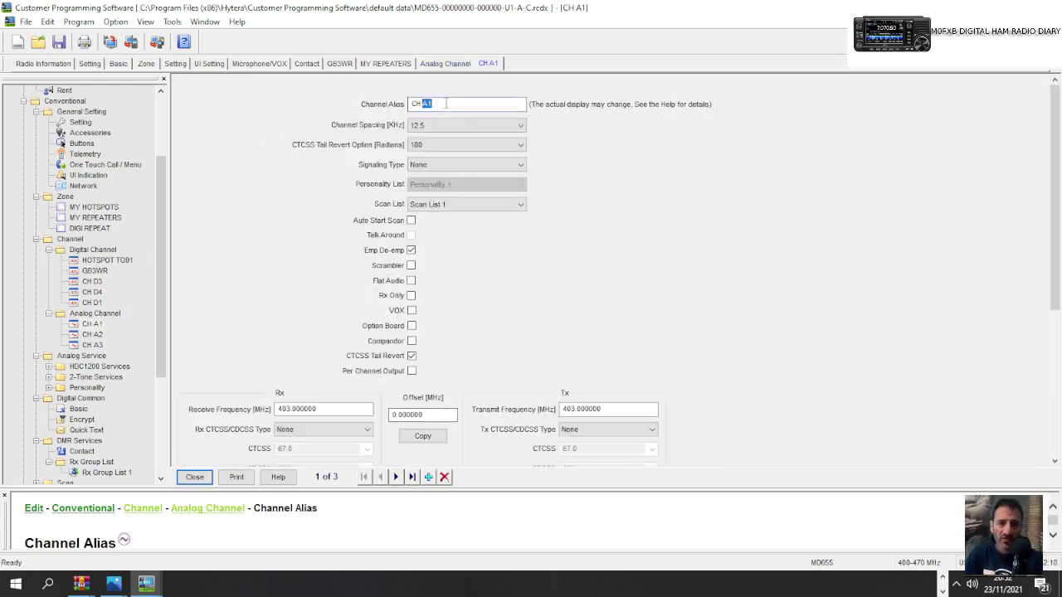
key("BackSpace")
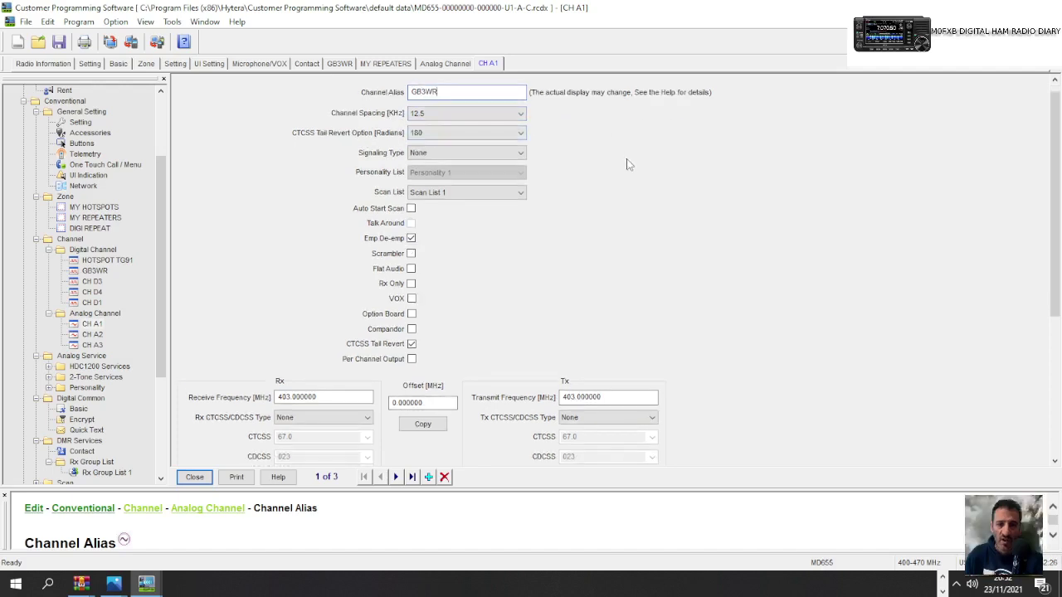
scroll(628, 164, "down", 3)
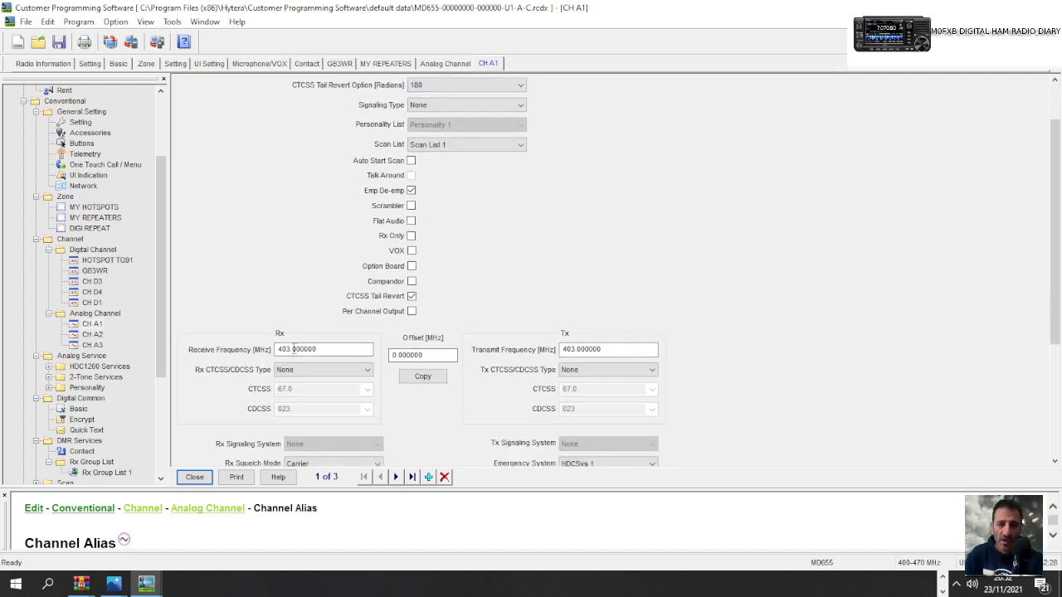
left_click(293, 350)
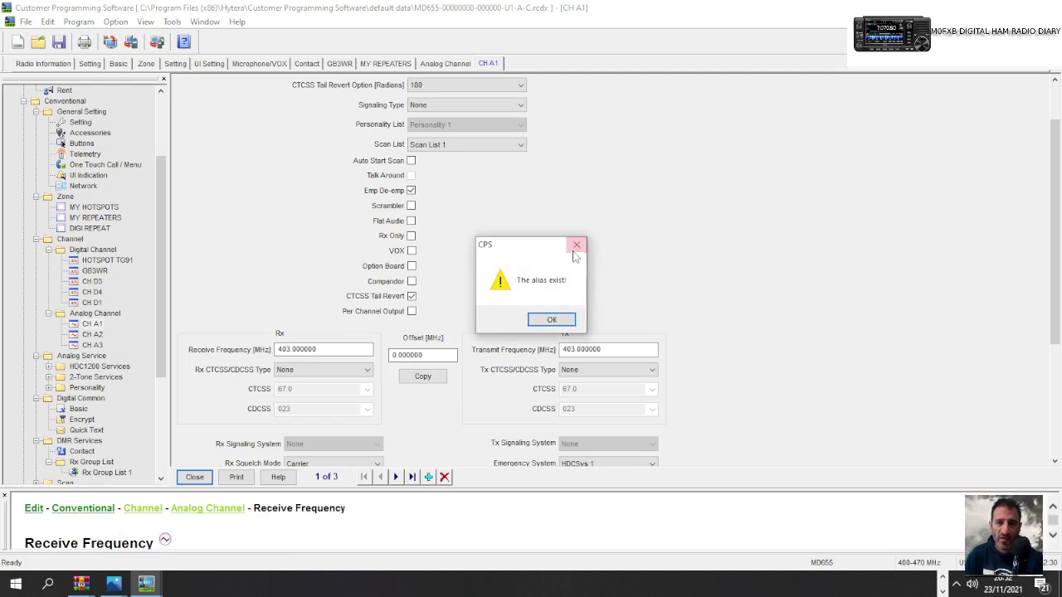
left_click(575, 248)
- Set the analog channel's scan list to None and its channel alias to GB3WR2
scroll(508, 142, "up", 2)
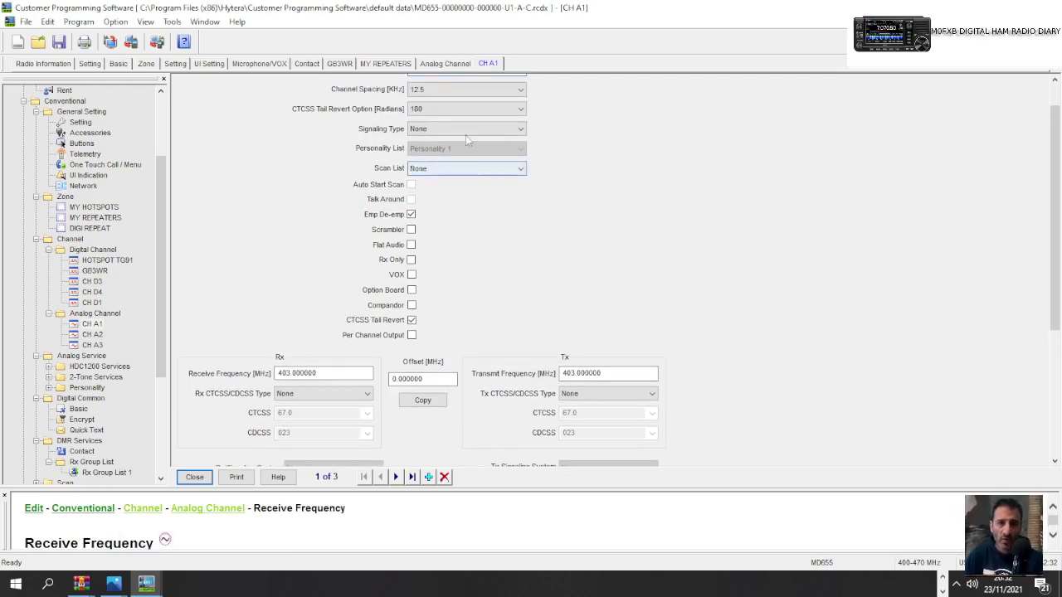
scroll(465, 139, "up", 1)
double_click(437, 91)
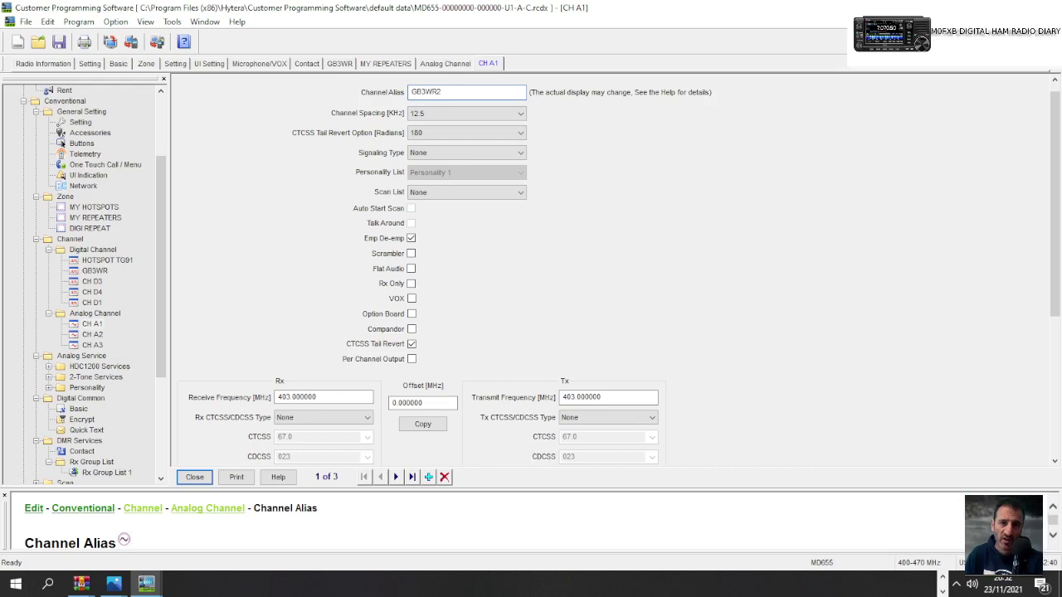
- Try to set the analog channel's receive frequency to 145.600 MHz and copy it to the transmit frequency
left_click(313, 396)
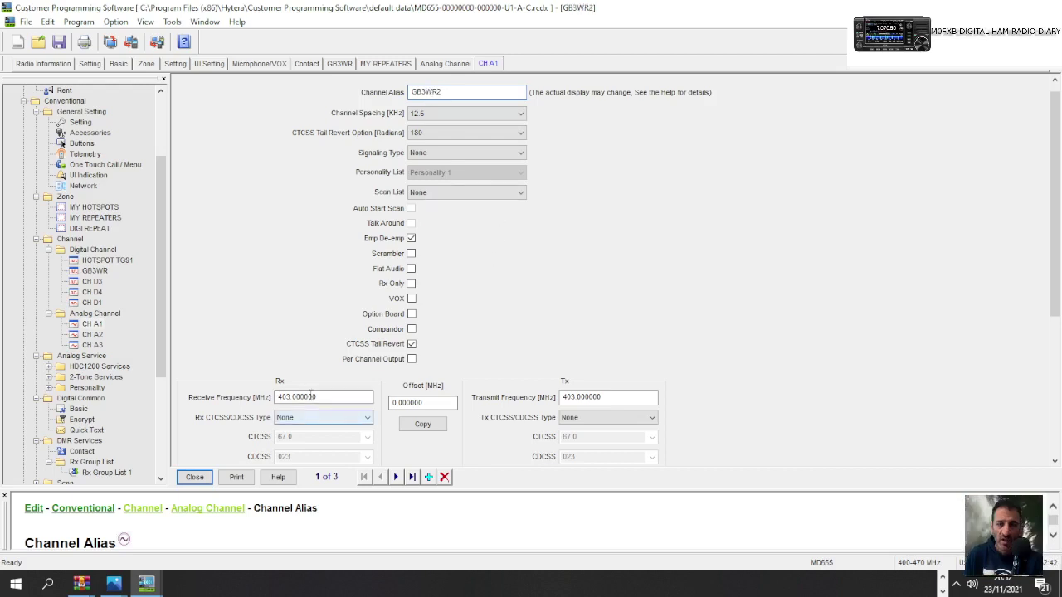
double_click(313, 397)
type("1")
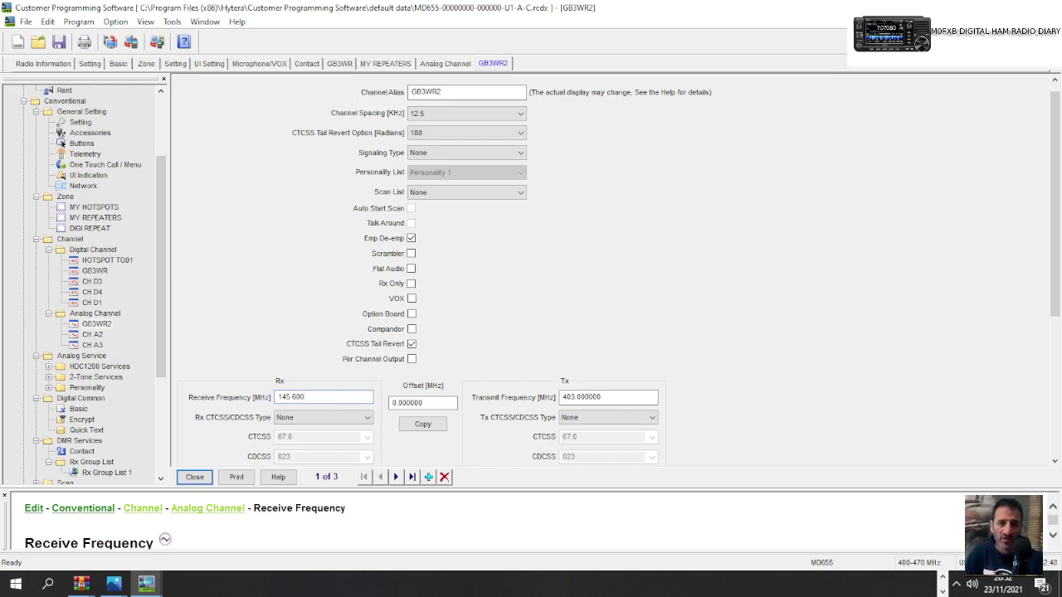
type("45.600")
left_click(423, 424)
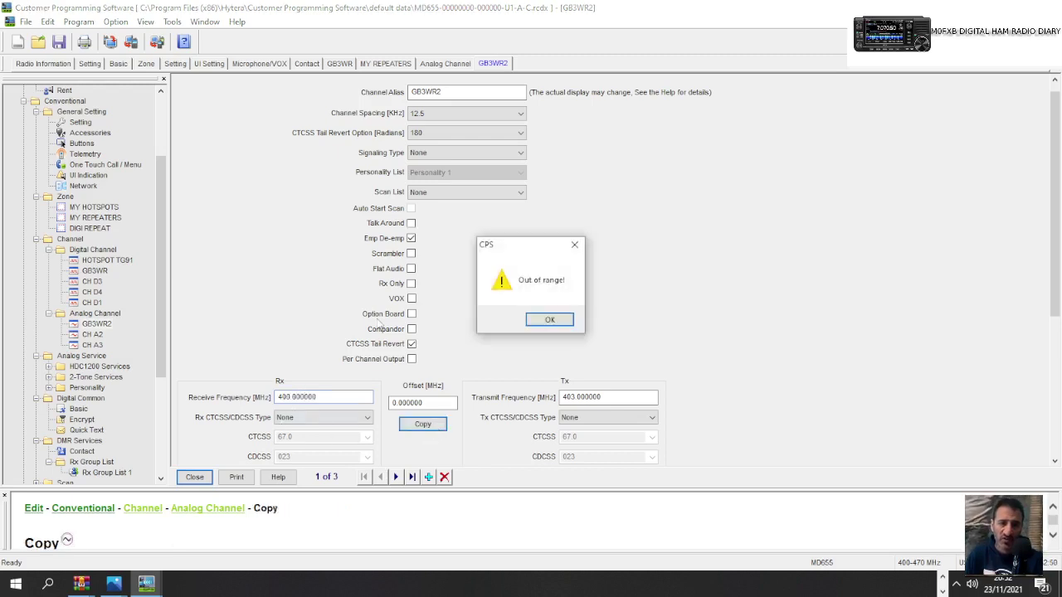
left_click(549, 319)
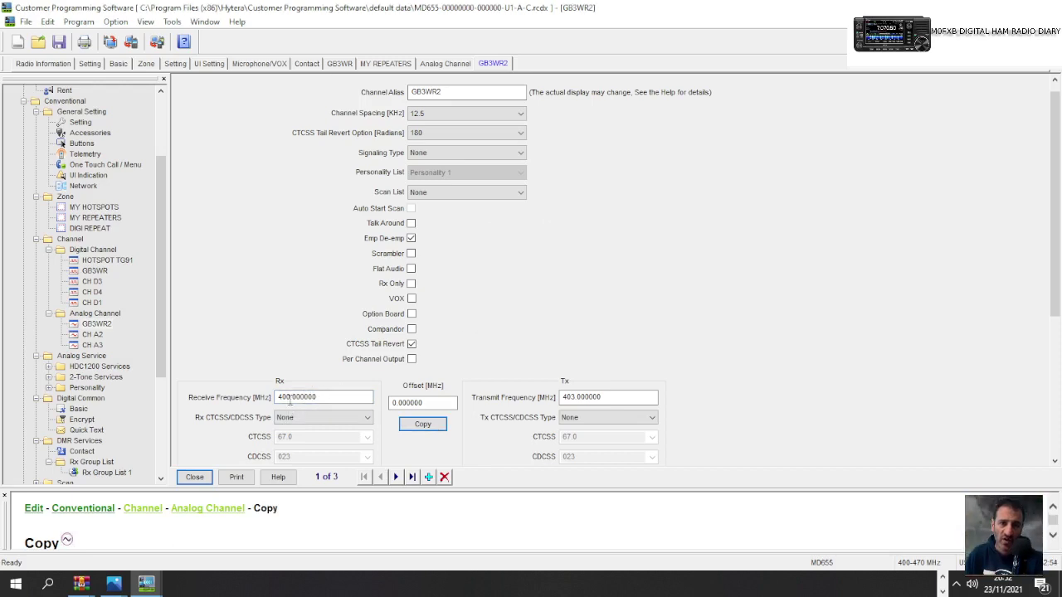
- Set the analog channel's receive frequency to 430.925 MHz and change its channel alias to GB3FI
double_click(298, 399)
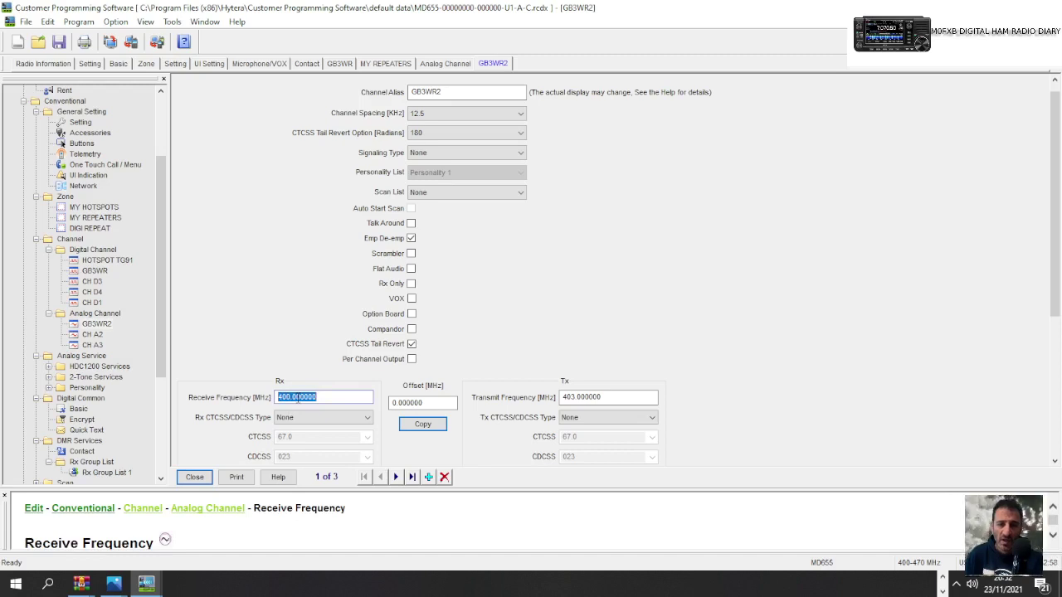
type("430.925")
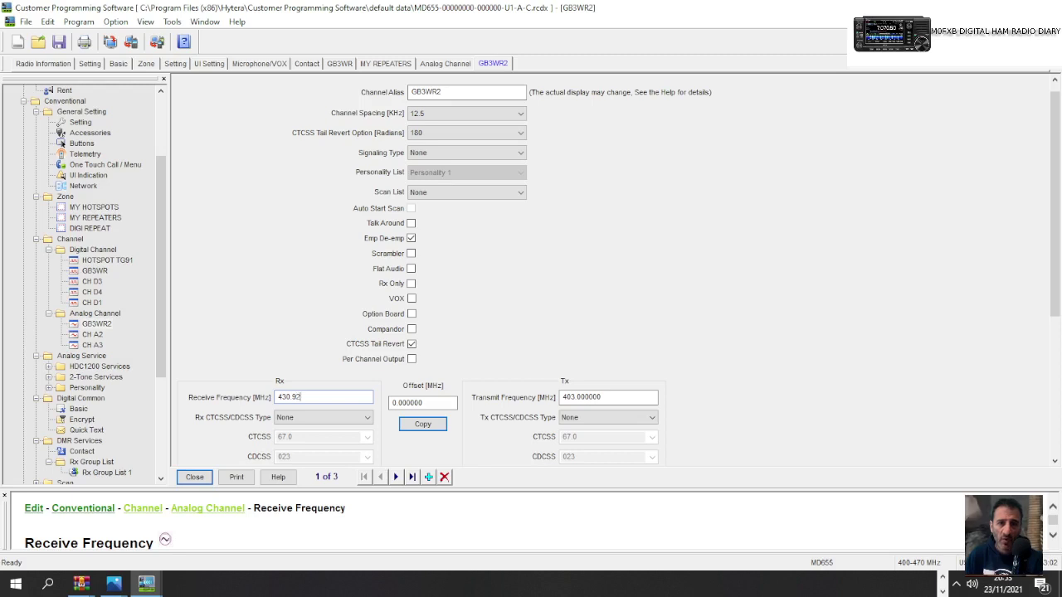
left_click(452, 91)
type("G")
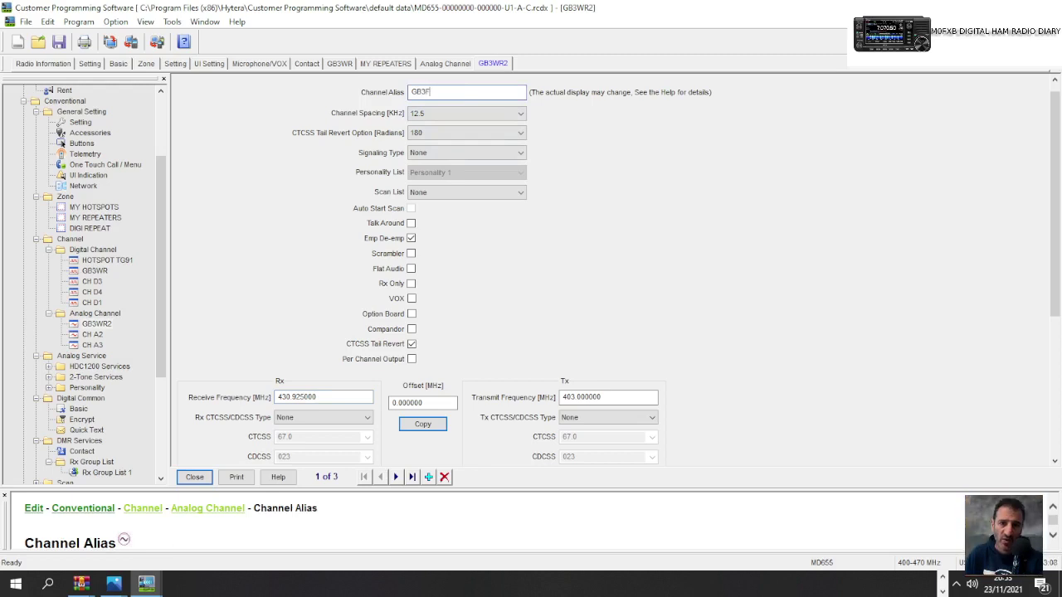
- Copy GB3FI's receive frequency to the transmit side, and set the transmit frequency to 438.425 MHz
scroll(626, 201, "down", 1)
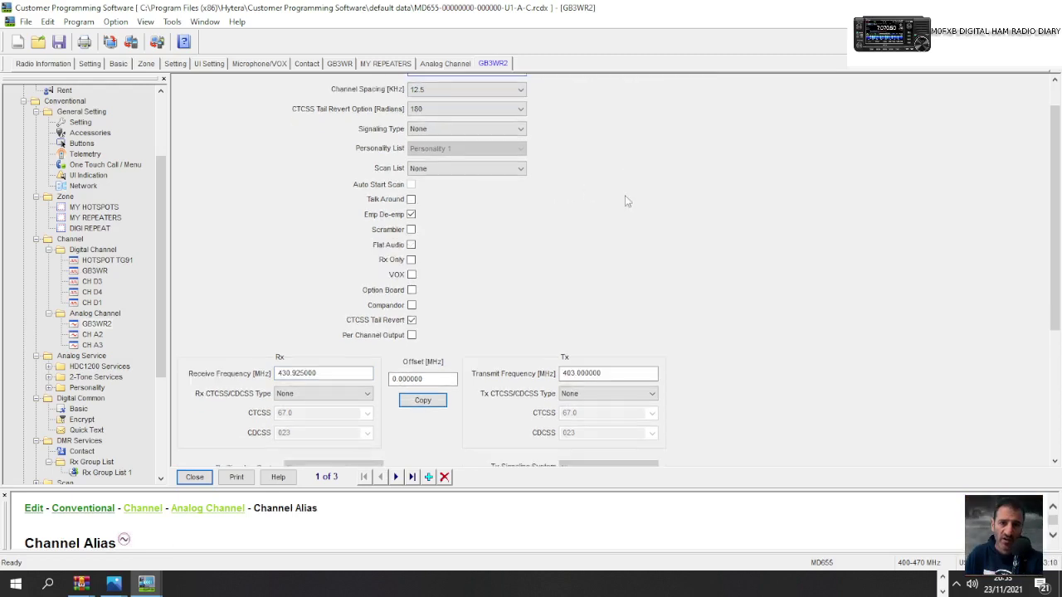
left_click(423, 401)
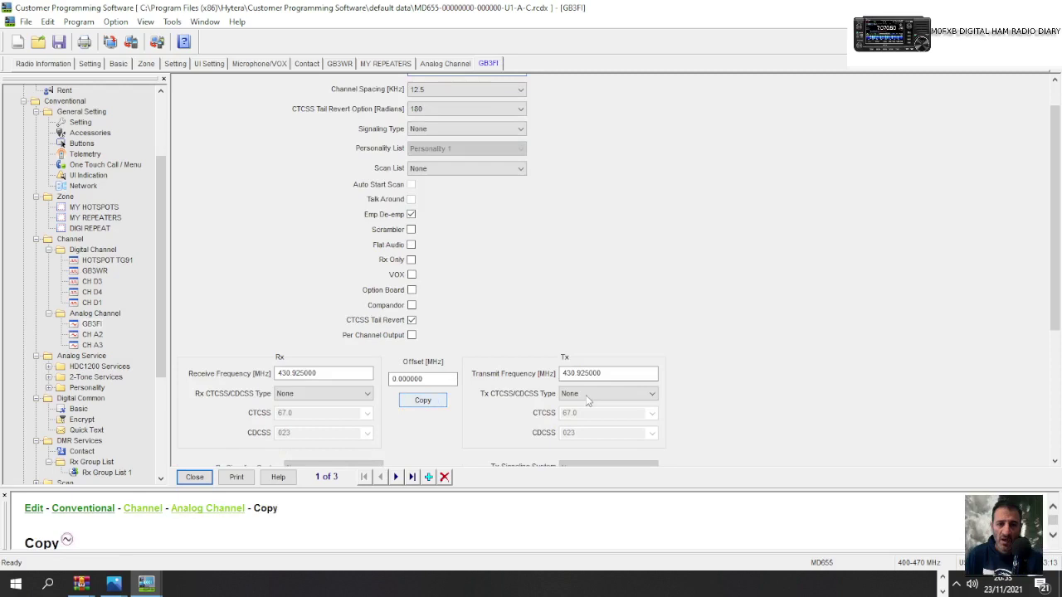
double_click(590, 375)
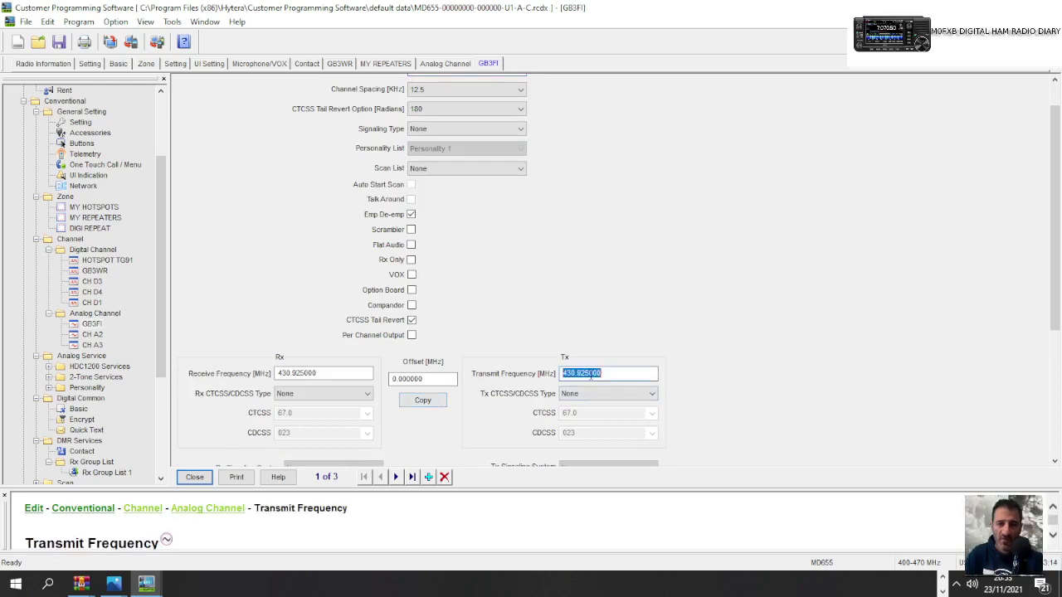
type("4")
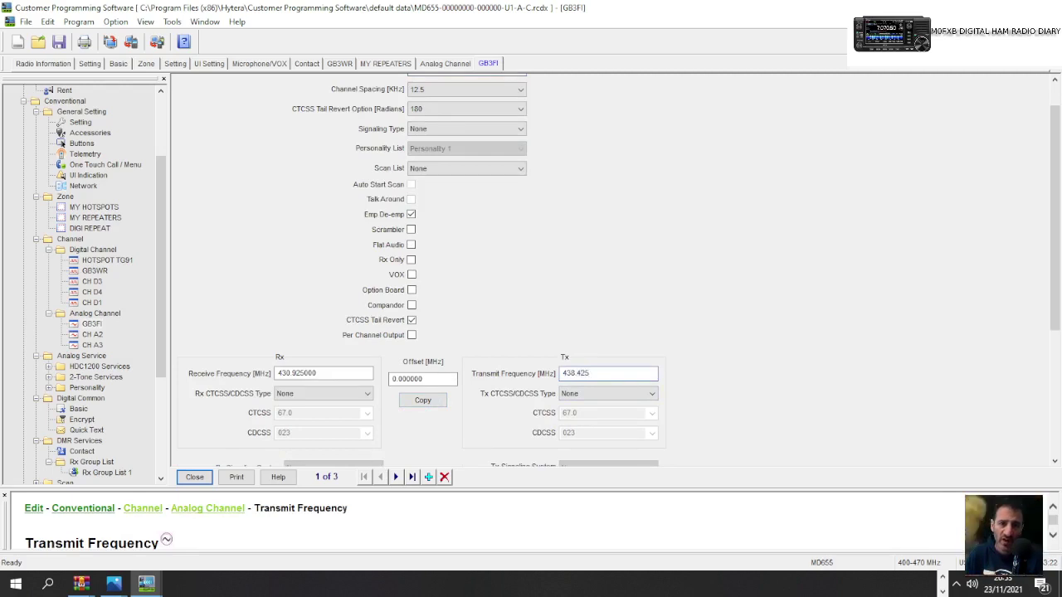
- Set GB3FI's transmit tone type to CTCSS with a tone of 77.0
scroll(780, 292, "down", 3)
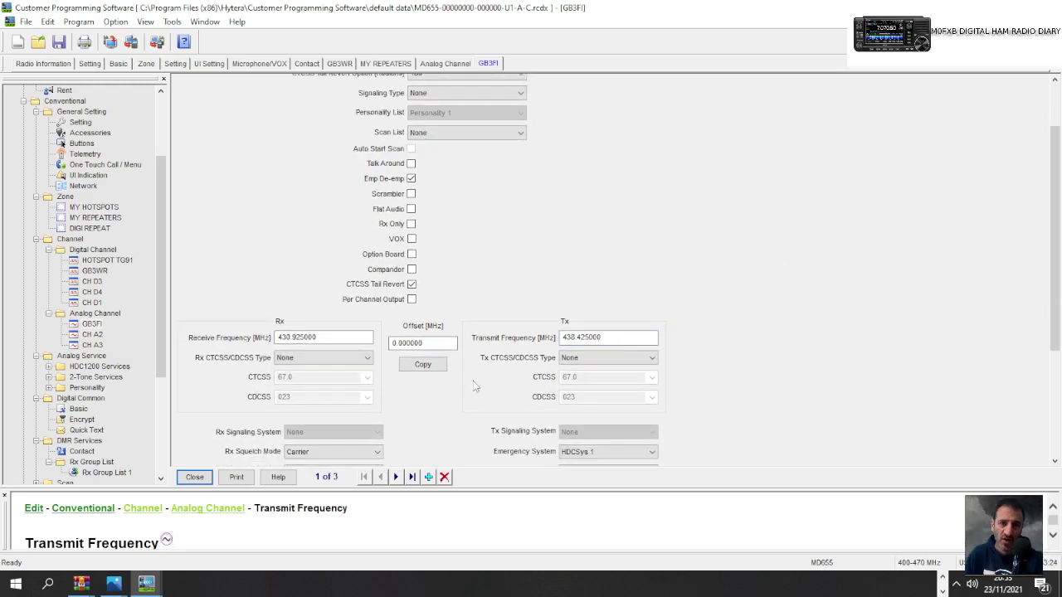
left_click(652, 334)
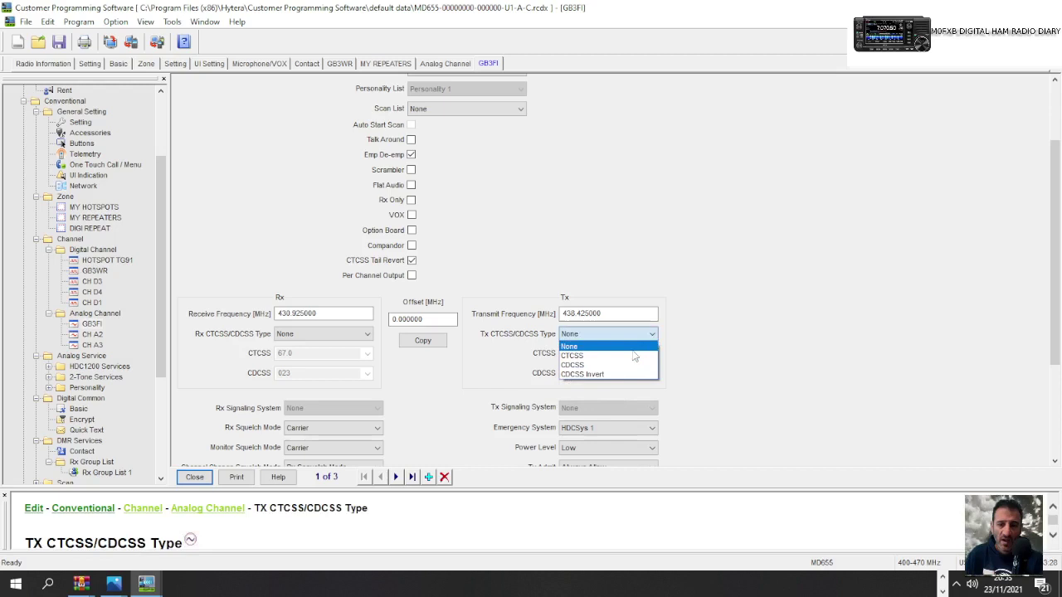
left_click(638, 352)
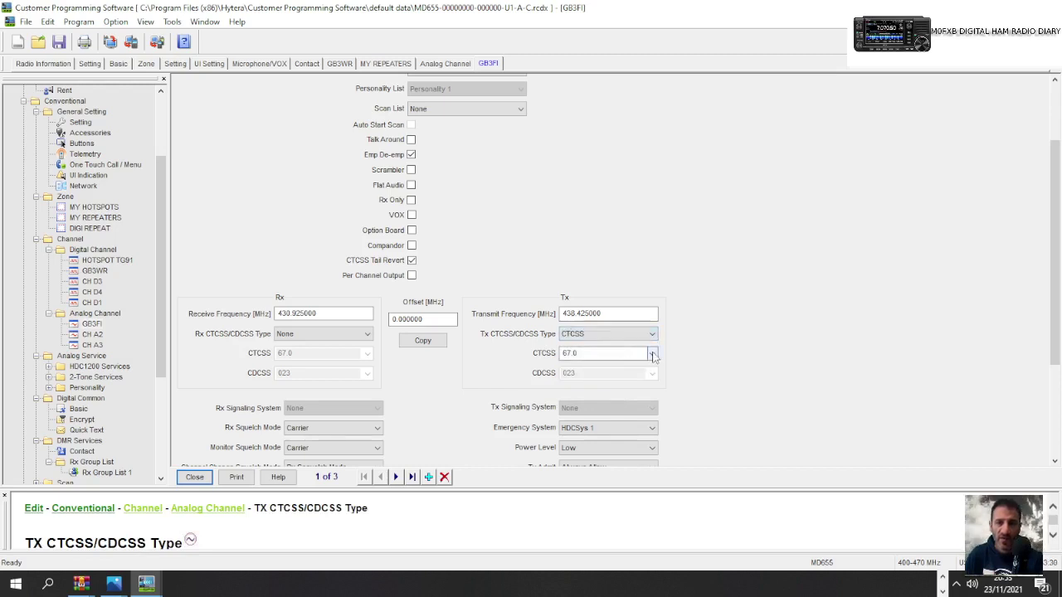
left_click(651, 354)
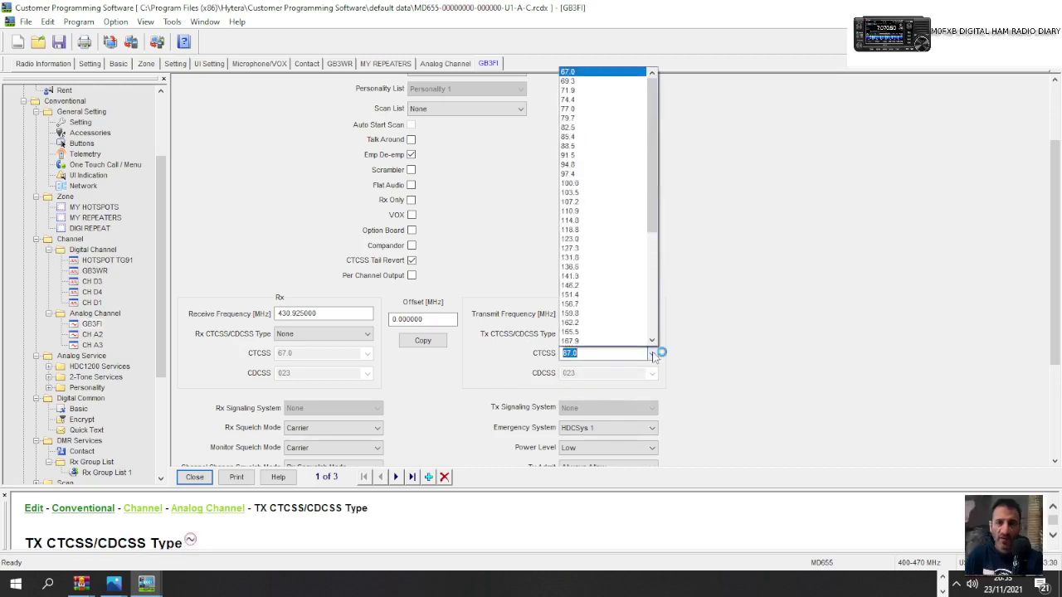
left_click(604, 110)
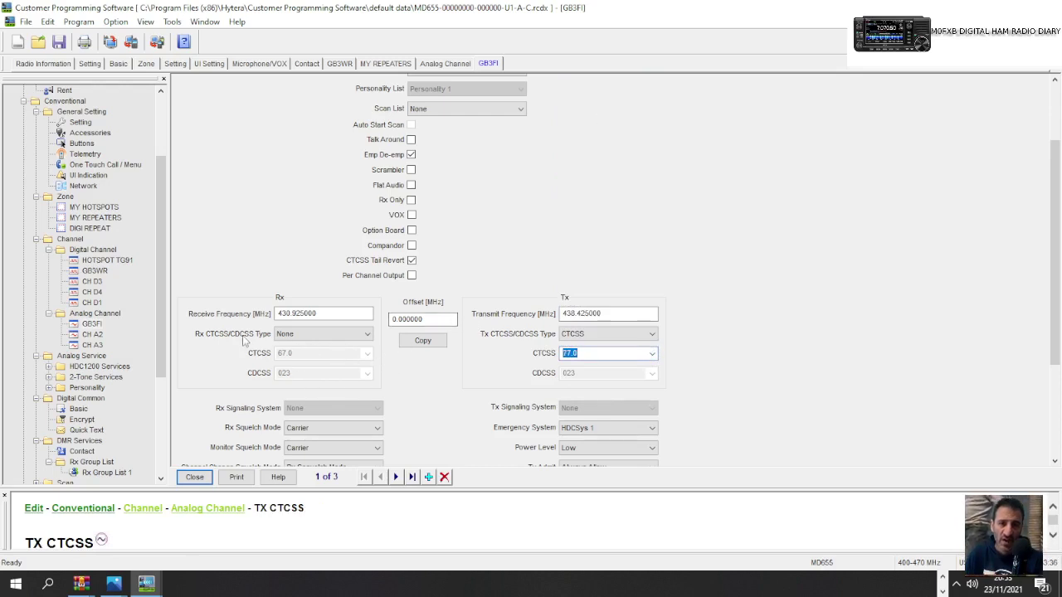
- Set GB3FI's receive tone type to CTCSS with a tone of 77.0, and review the channel's settings
left_click(370, 333)
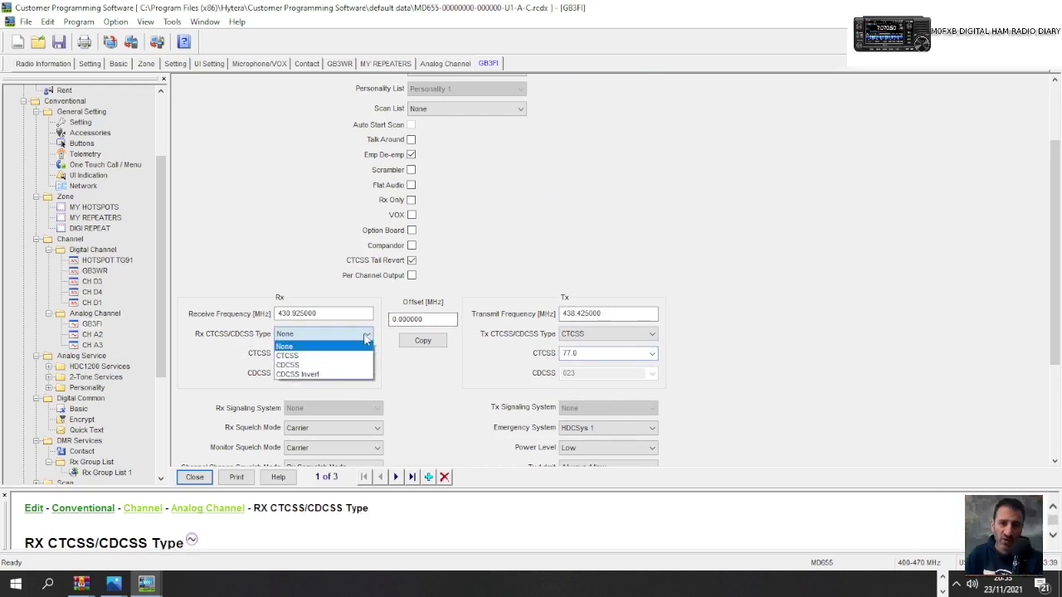
left_click(322, 355)
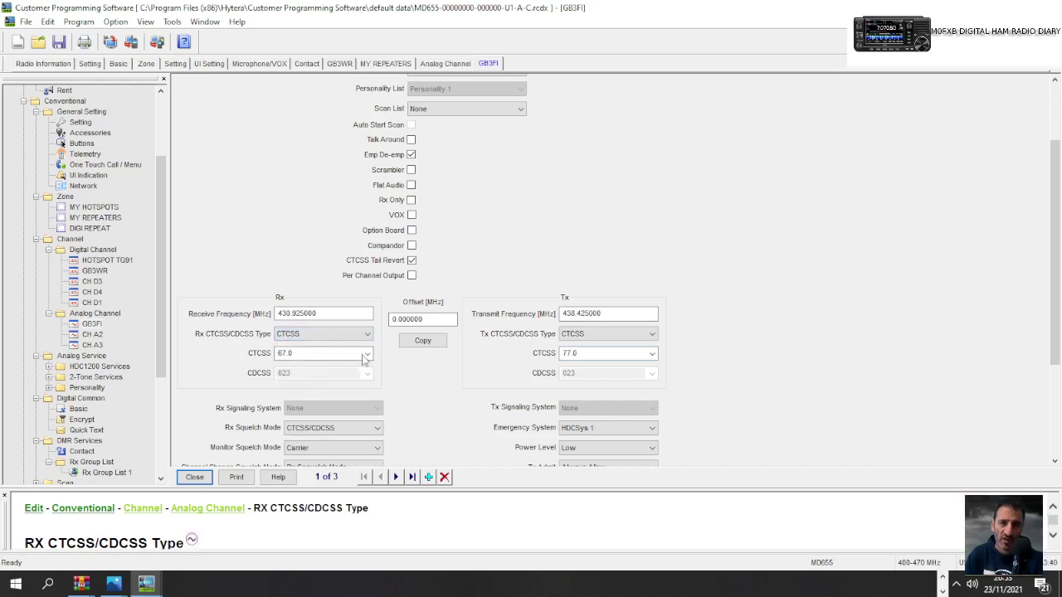
left_click(367, 353)
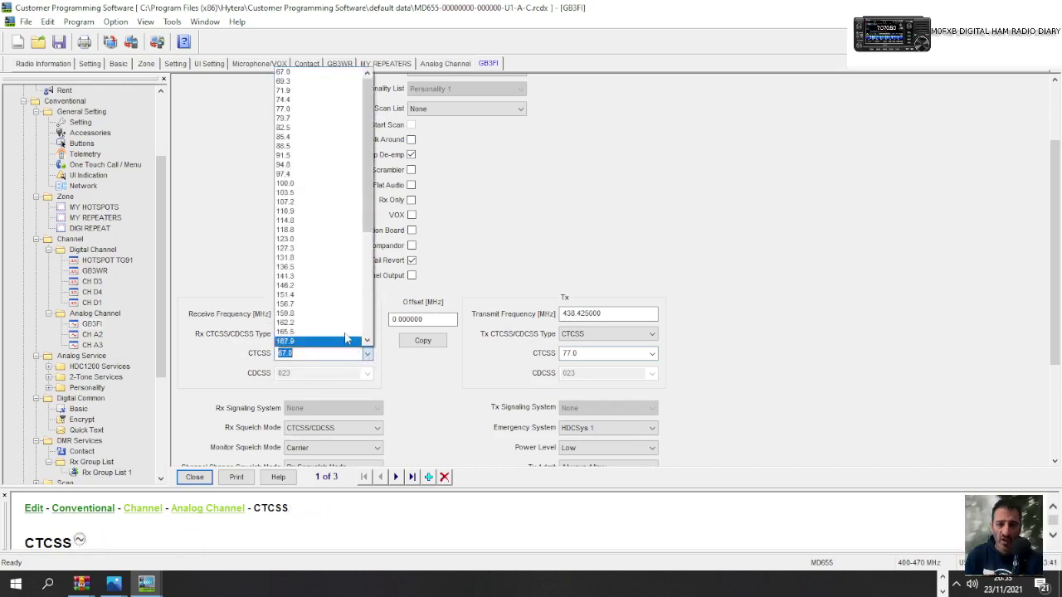
left_click(308, 109)
scroll(728, 291, "down", 2)
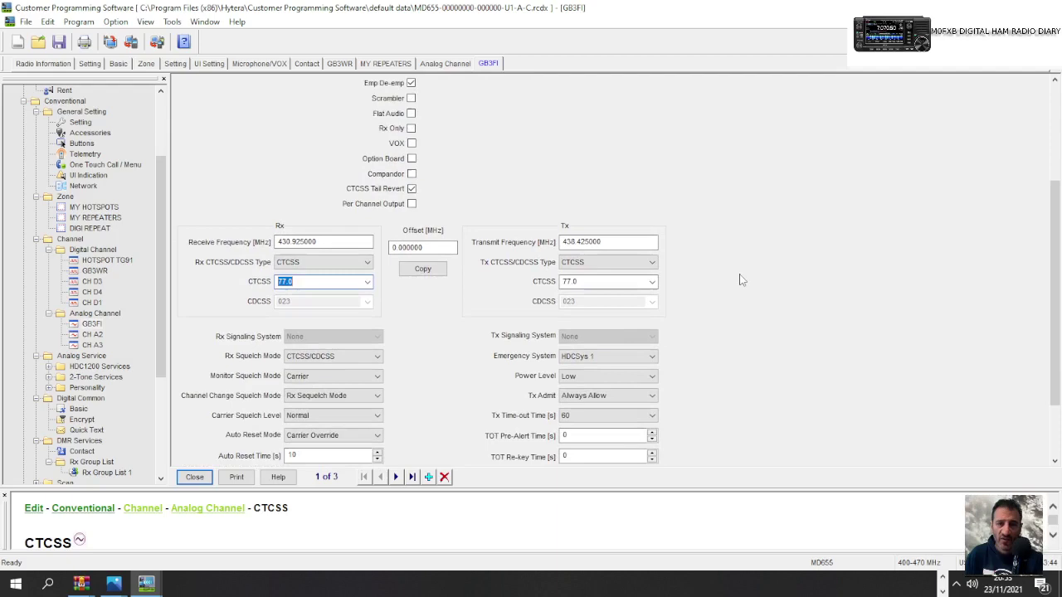
scroll(791, 272, "up", 4)
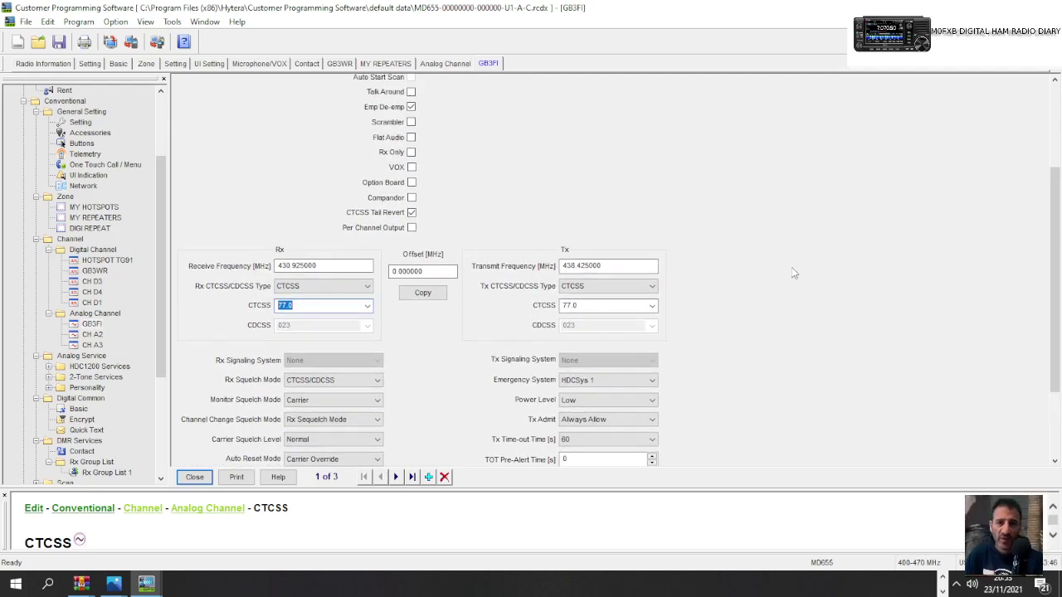
scroll(788, 271, "down", 7)
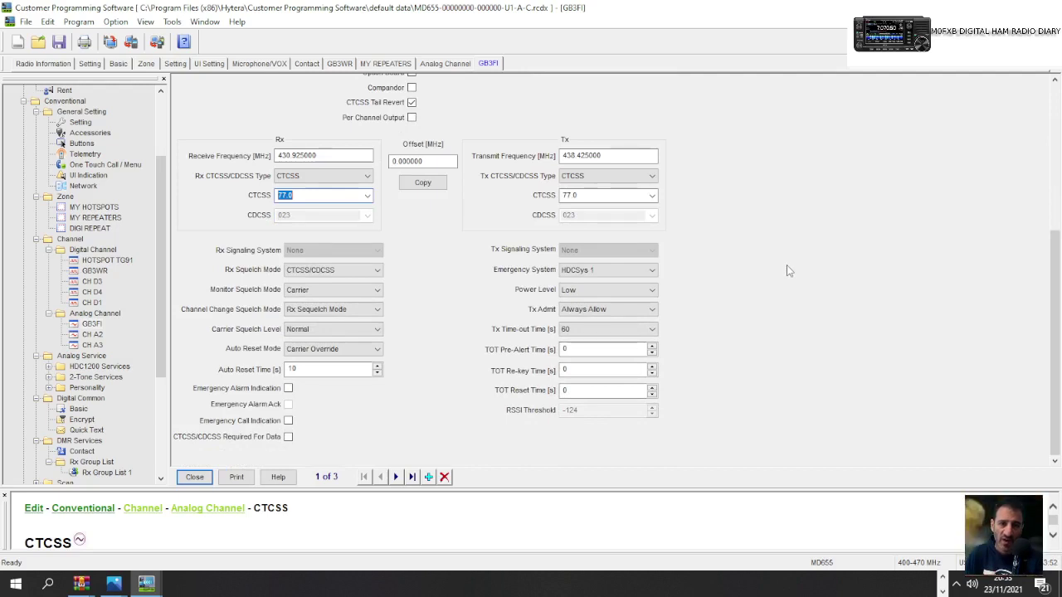
scroll(788, 271, "up", 8)
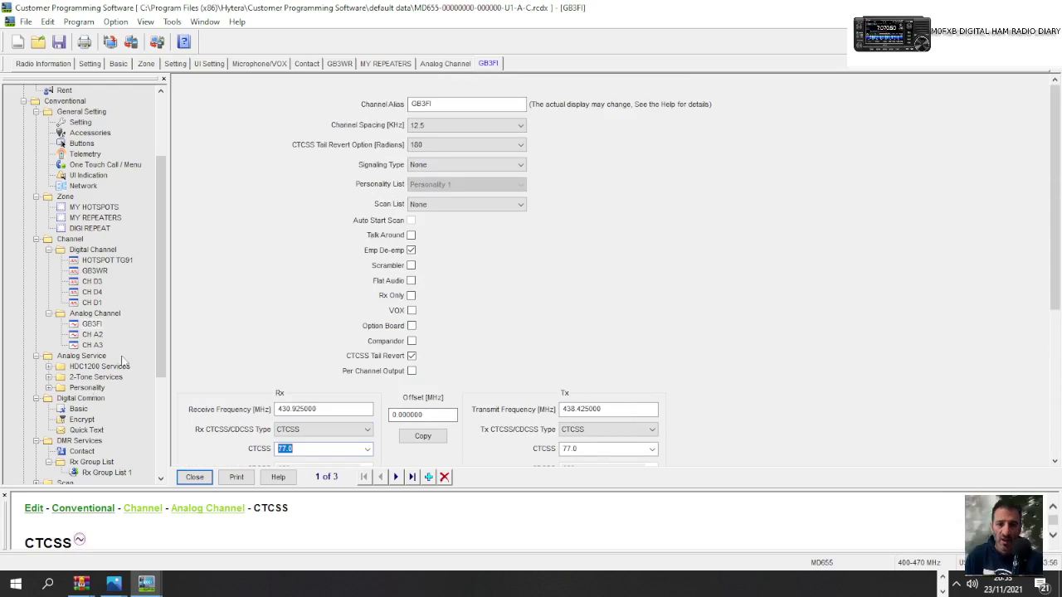
- Add the analog channel GB3FI to the members of the MY REPEATERS zone
left_click(96, 219)
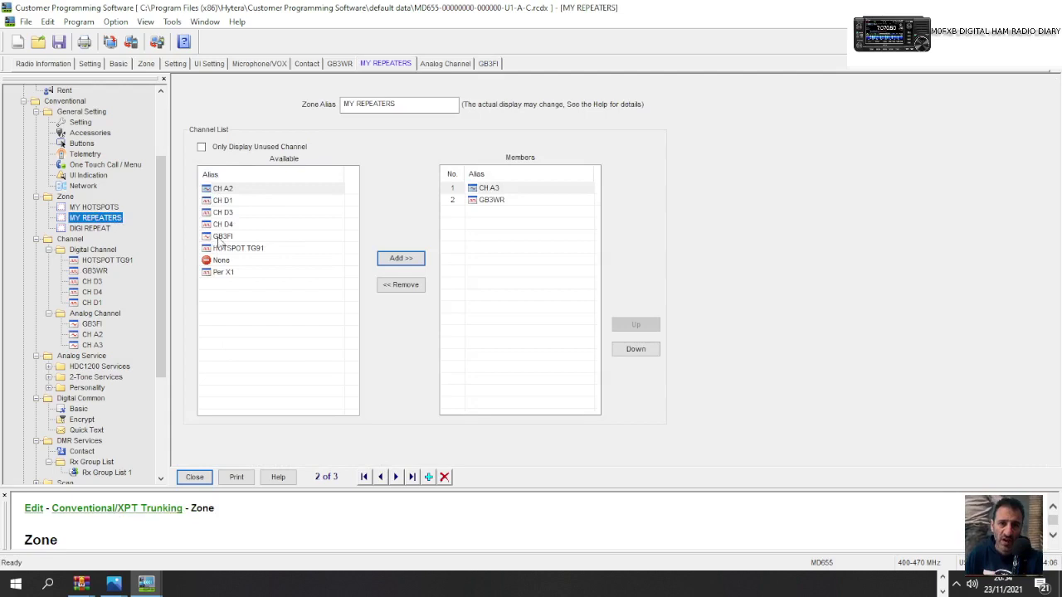
left_click(223, 237)
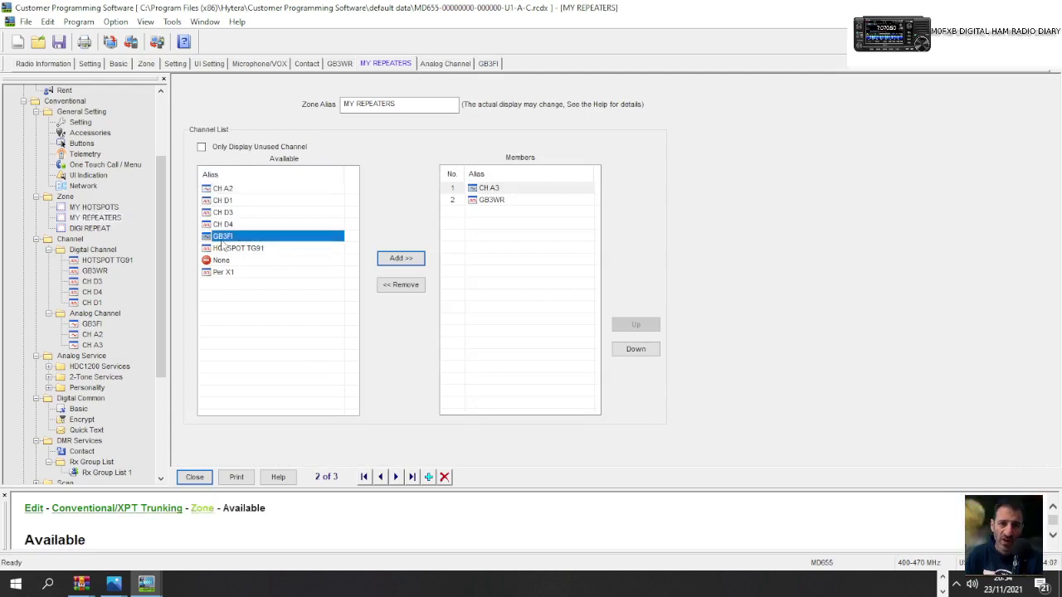
left_click(401, 260)
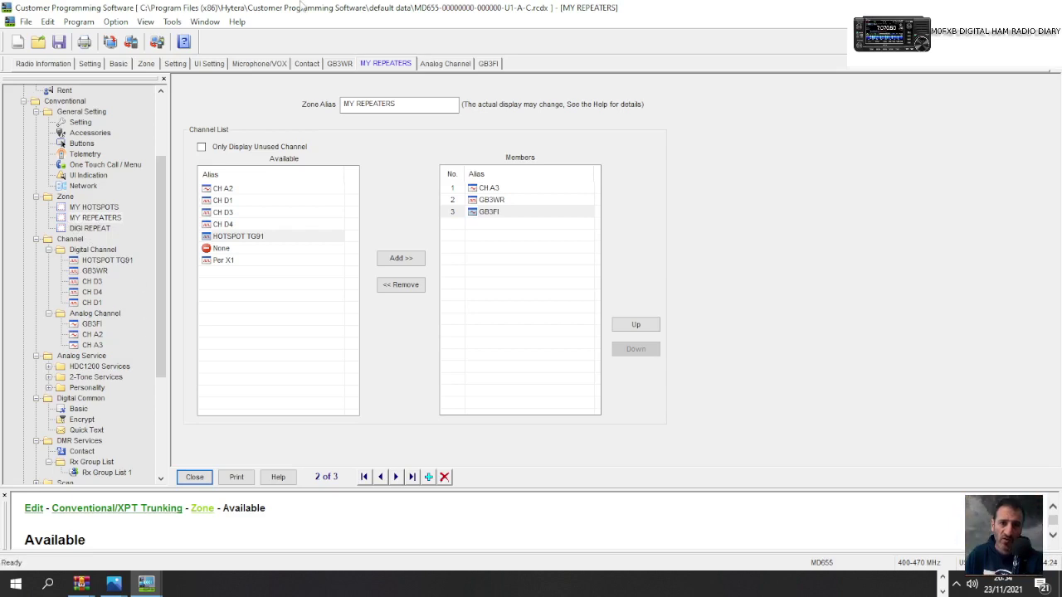
- Add a group call contact with alias CHAT2 and call ID 2352 to the contact list, and add one more default contact entry
left_click(306, 65)
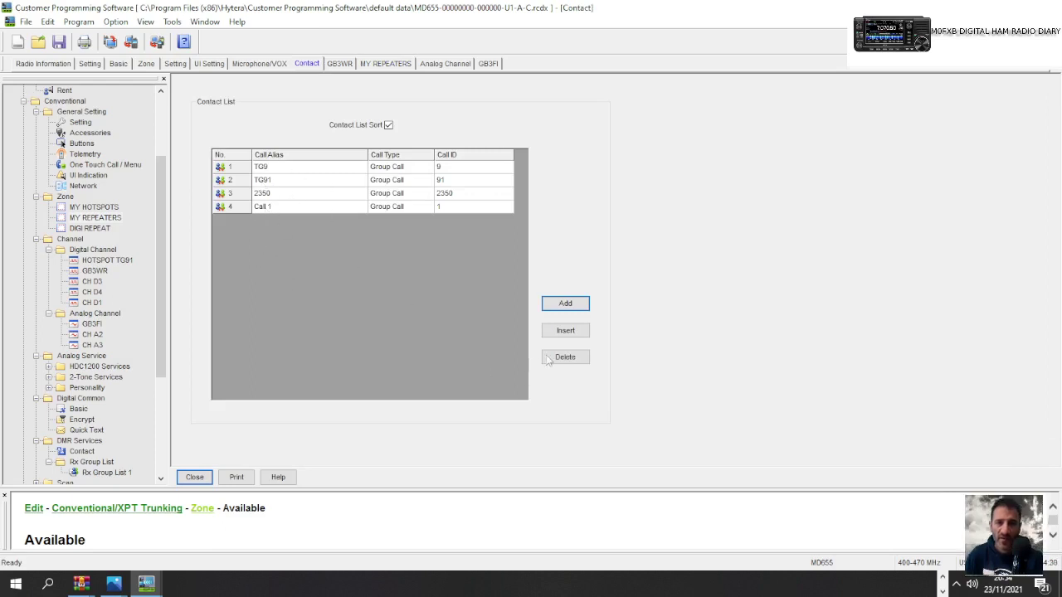
key("Return")
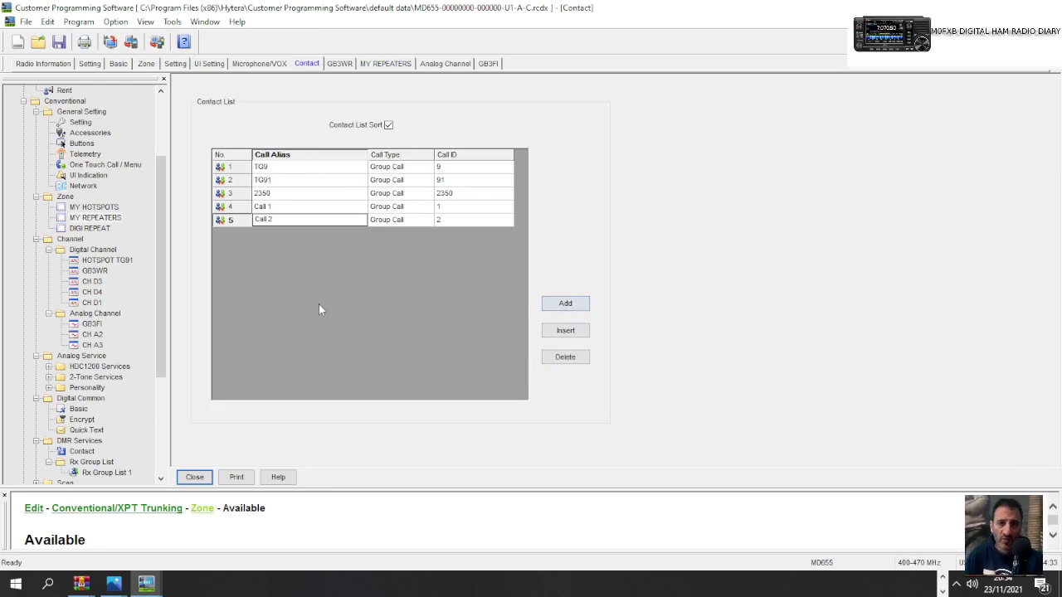
left_click(289, 219)
type("CHAT2")
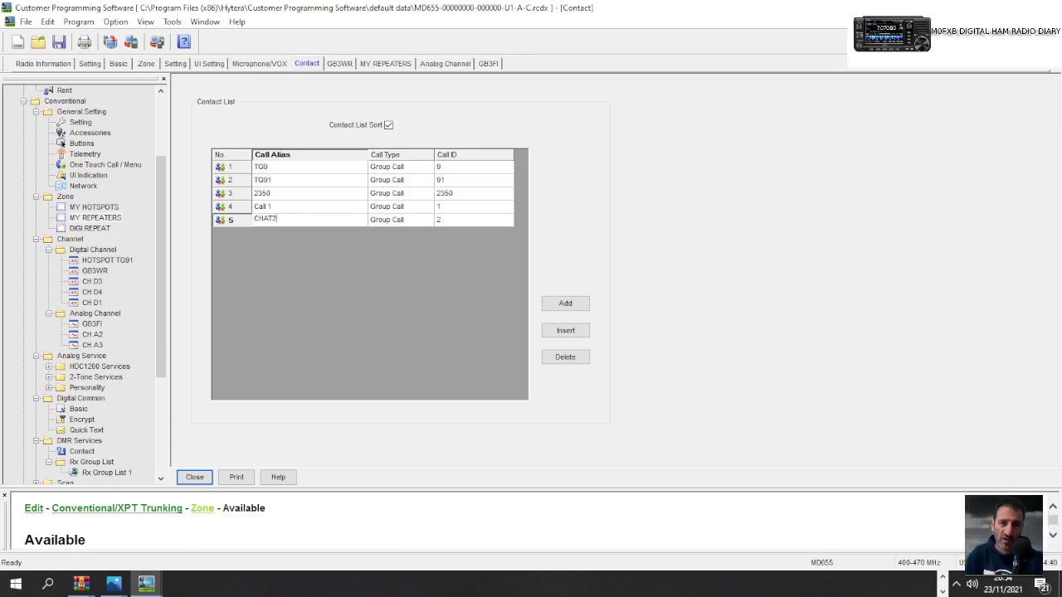
left_click(452, 220)
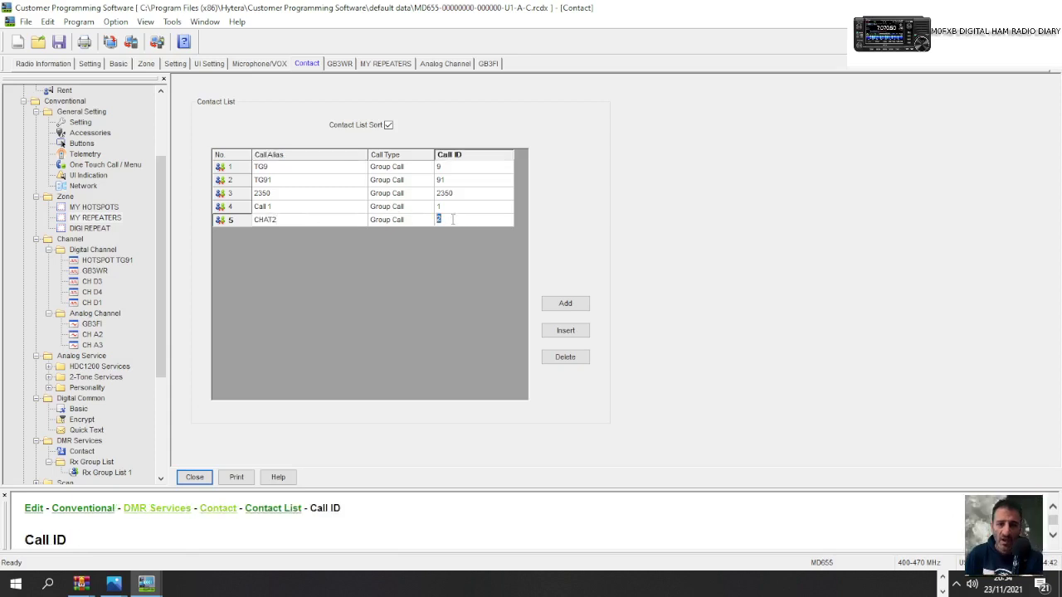
type("235")
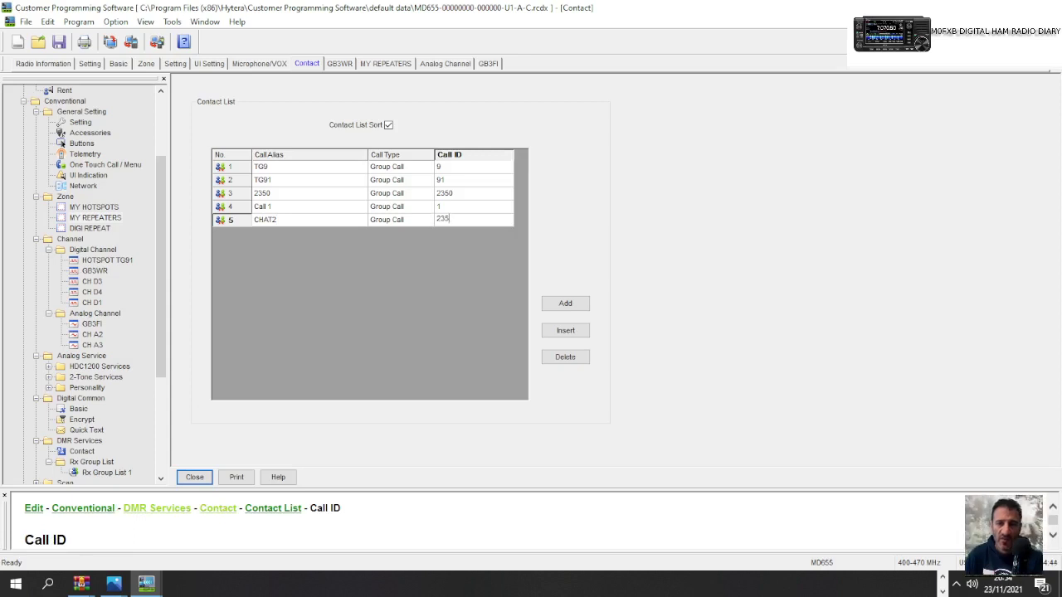
type("2")
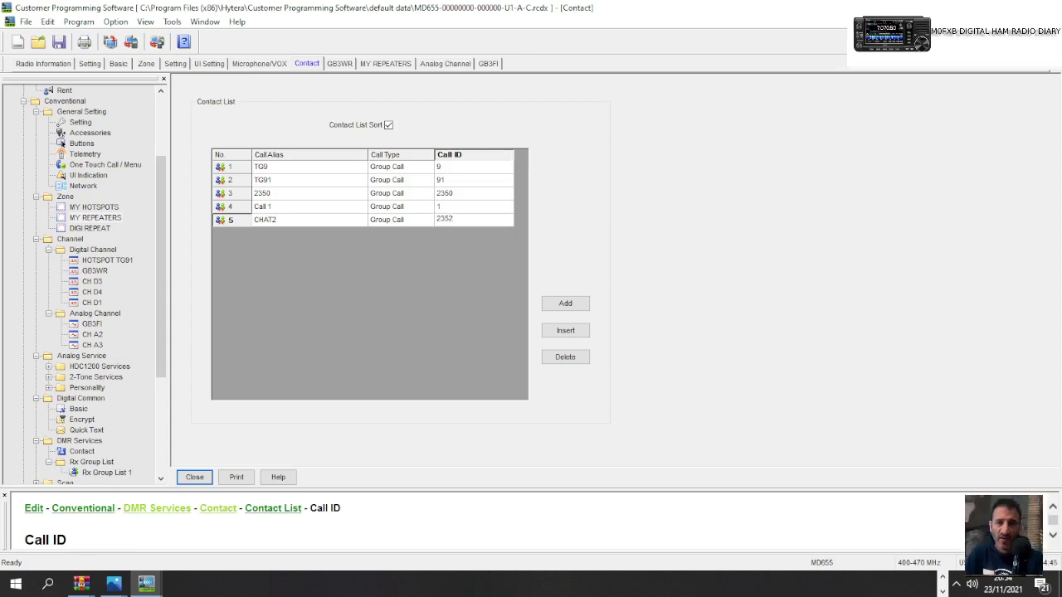
left_click(571, 305)
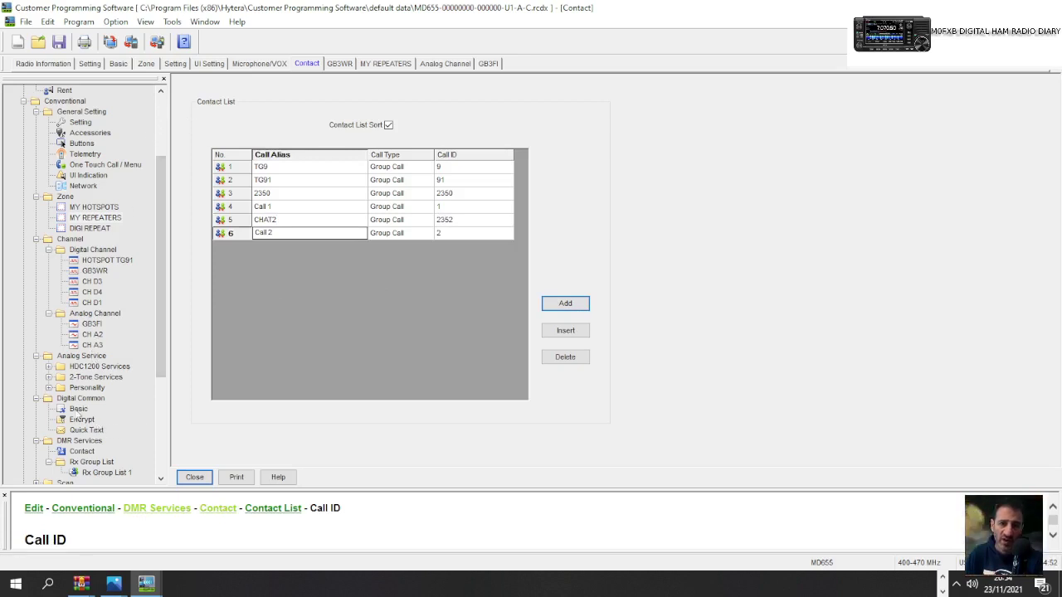
- Look through the digital basic and conventional general settings, and set the radio alias in the common settings to M0FXB
left_click(78, 409)
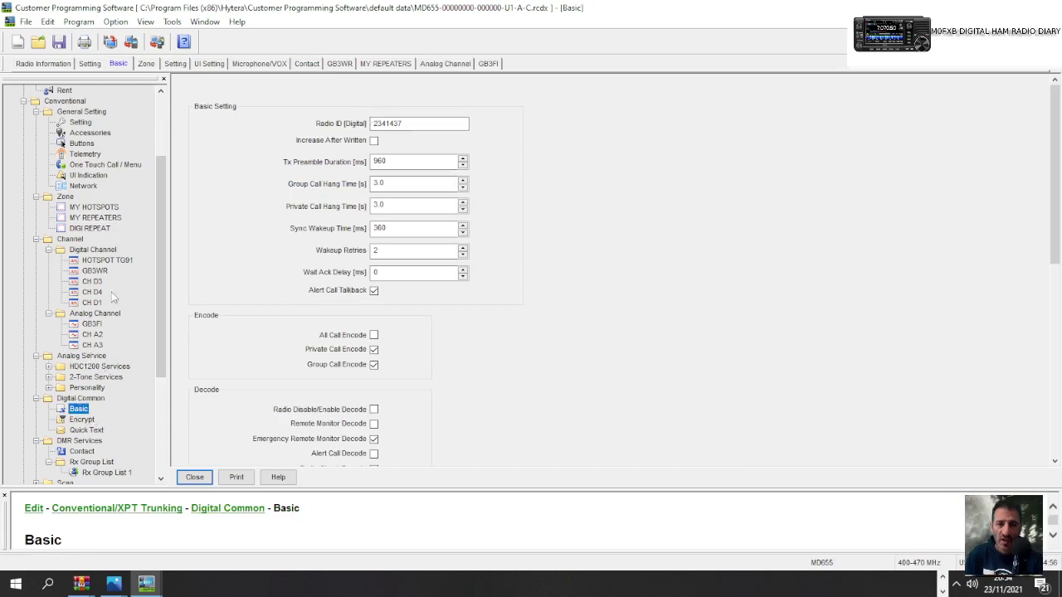
scroll(122, 252, "up", 4)
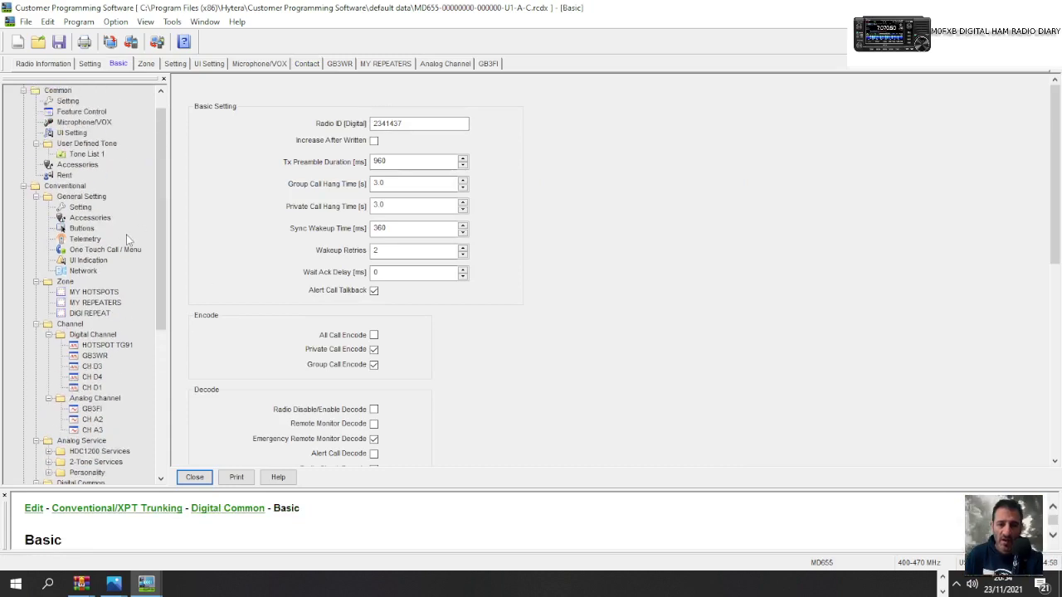
left_click(81, 229)
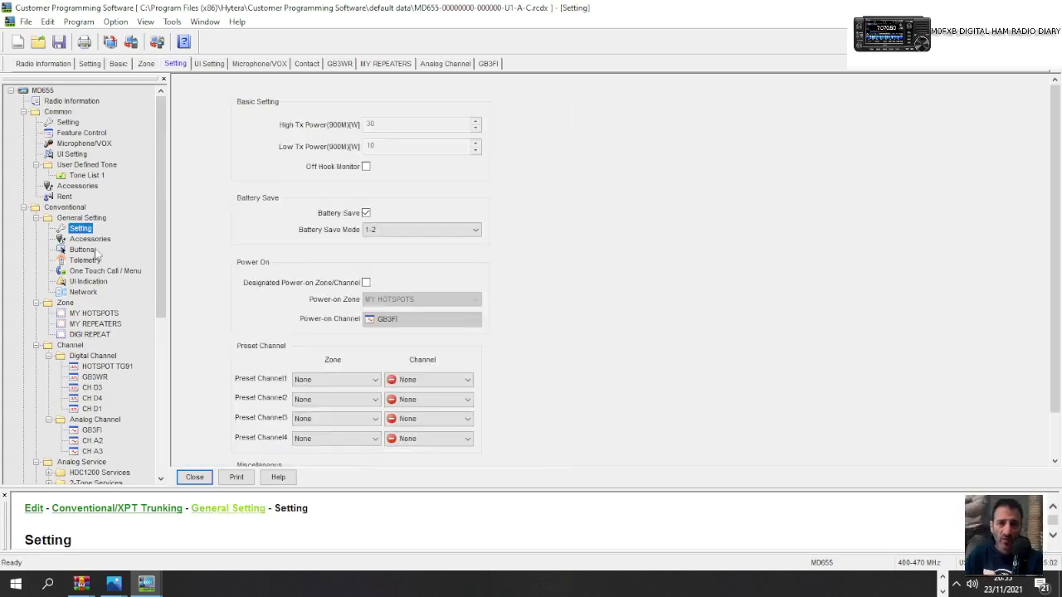
left_click(89, 239)
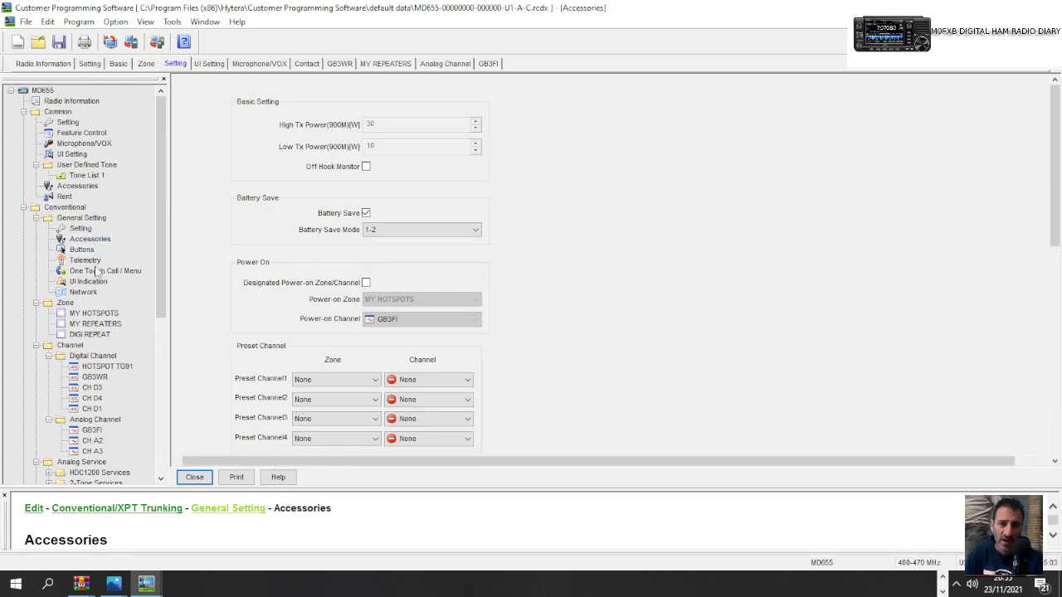
left_click(68, 122)
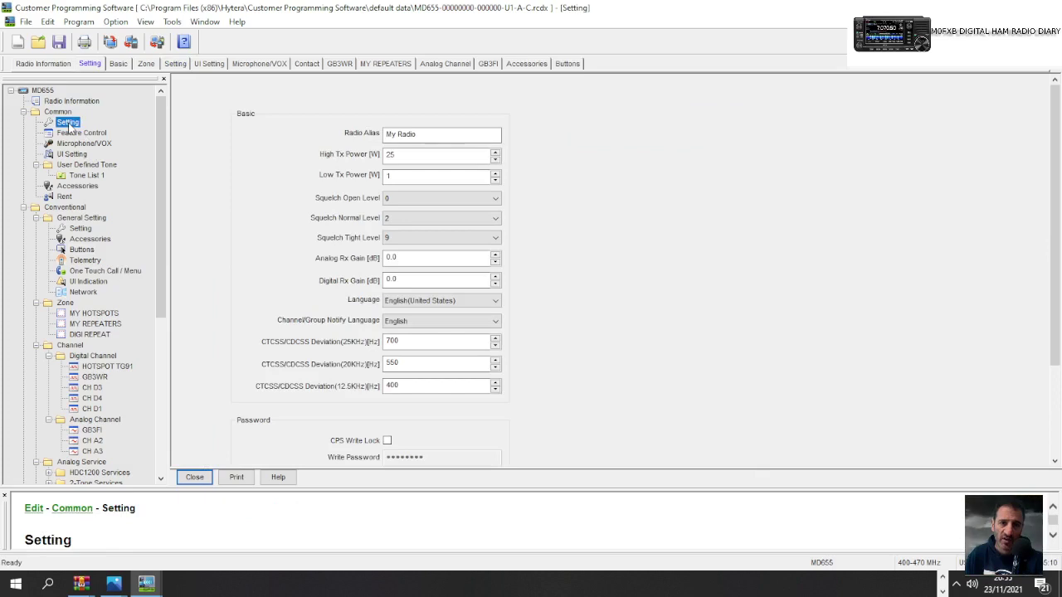
double_click(429, 134)
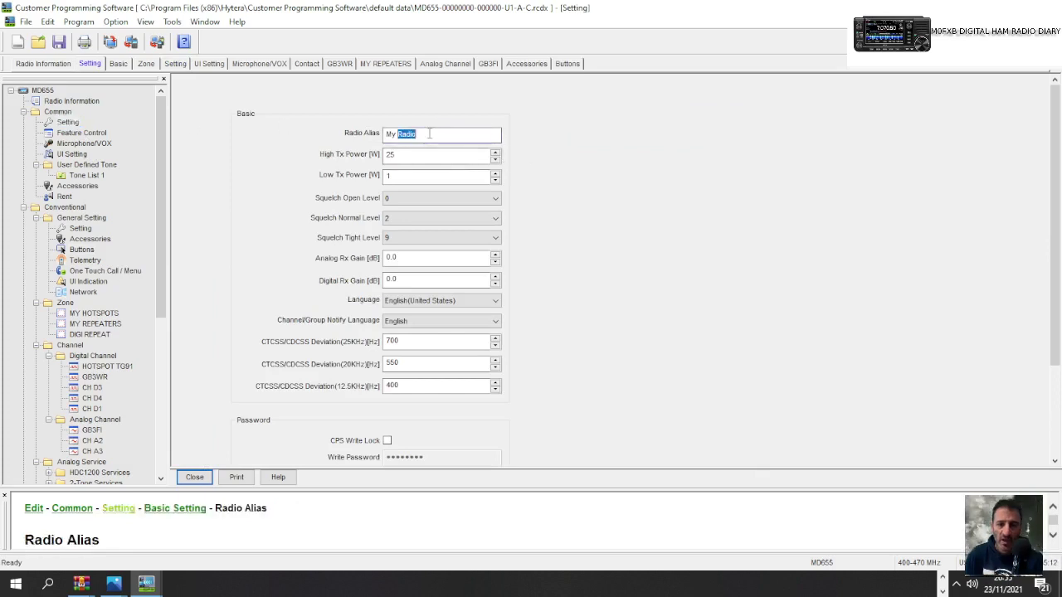
key("BackSpace")
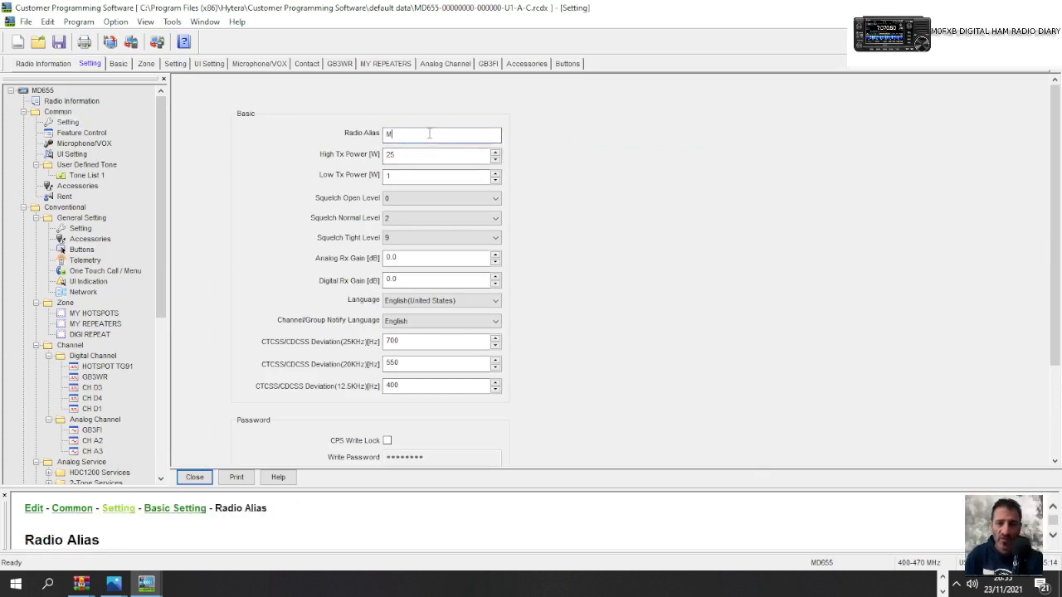
key("BackSpace")
type("M0F")
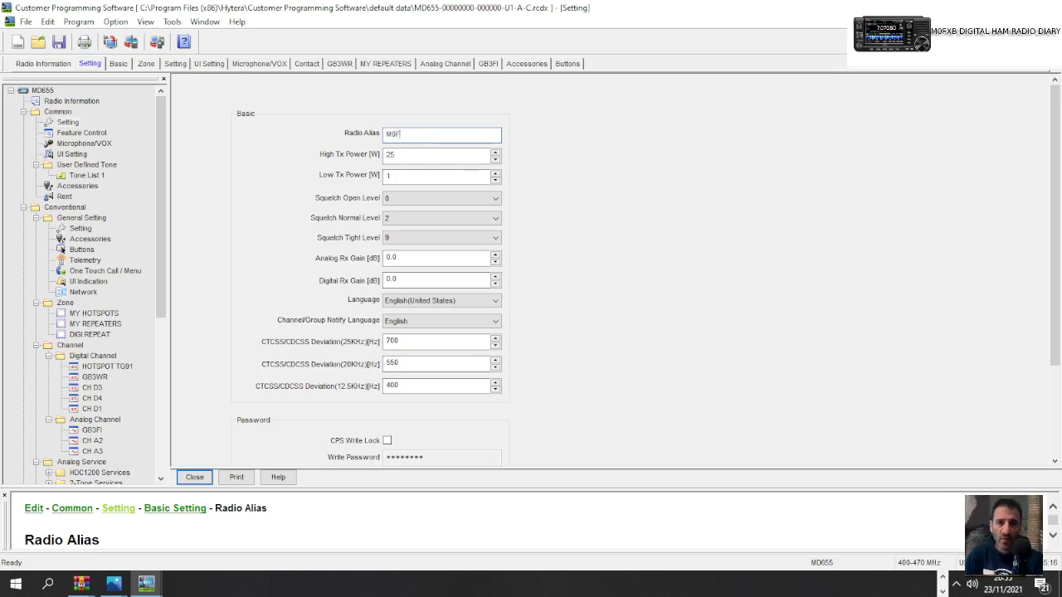
type("XB")
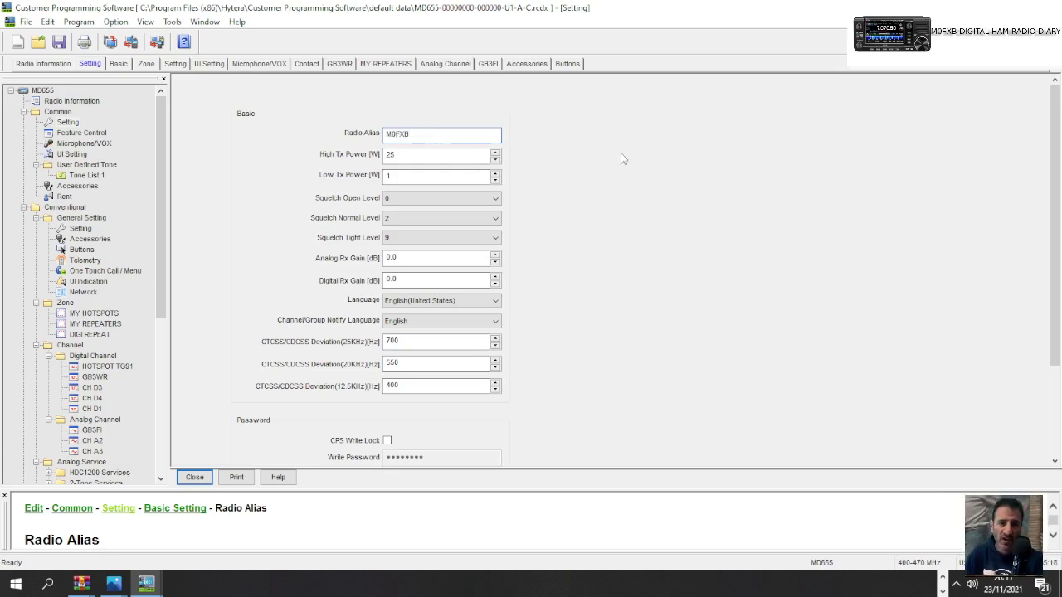
- Write the programmed configuration to the radio
left_click(80, 23)
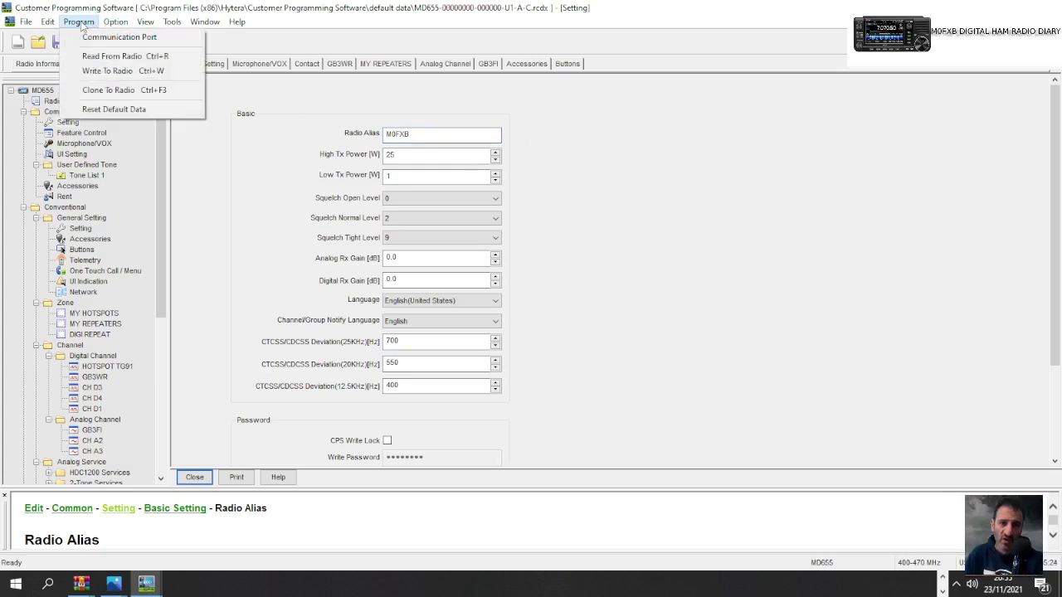
left_click(123, 71)
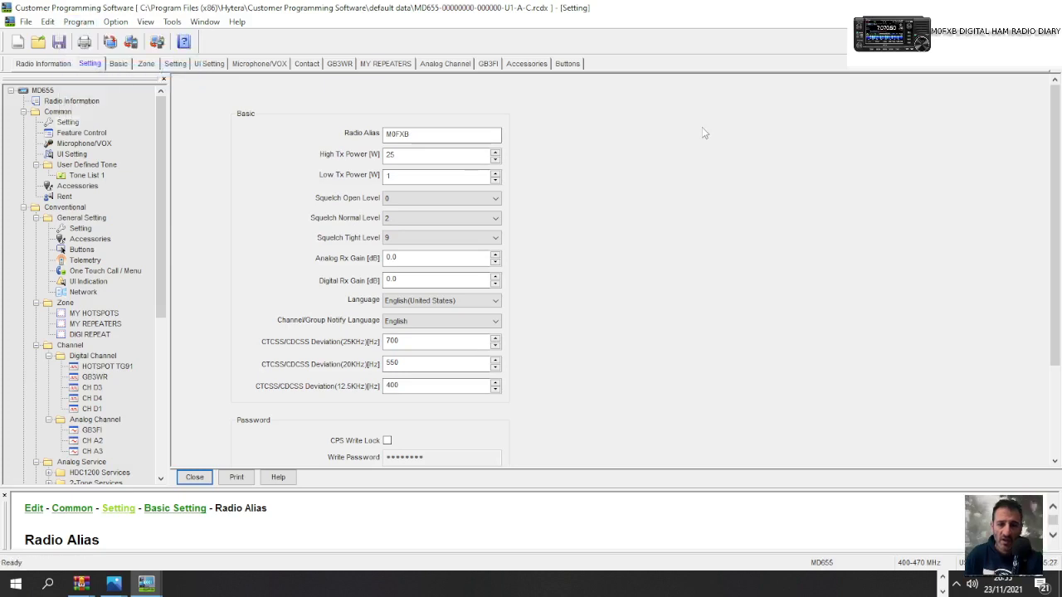